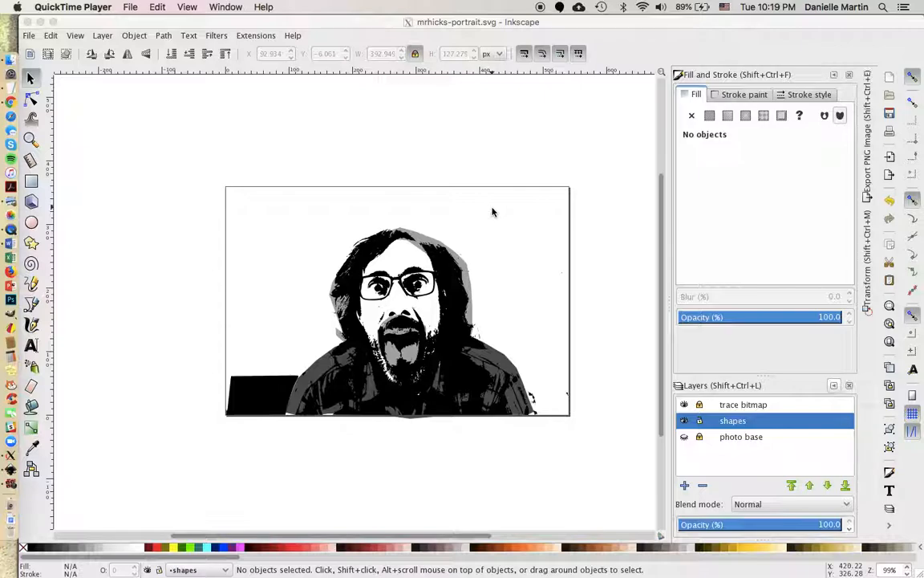
Save the mrhicks-portrait.svg drawing from the File menu.
click(188, 152)
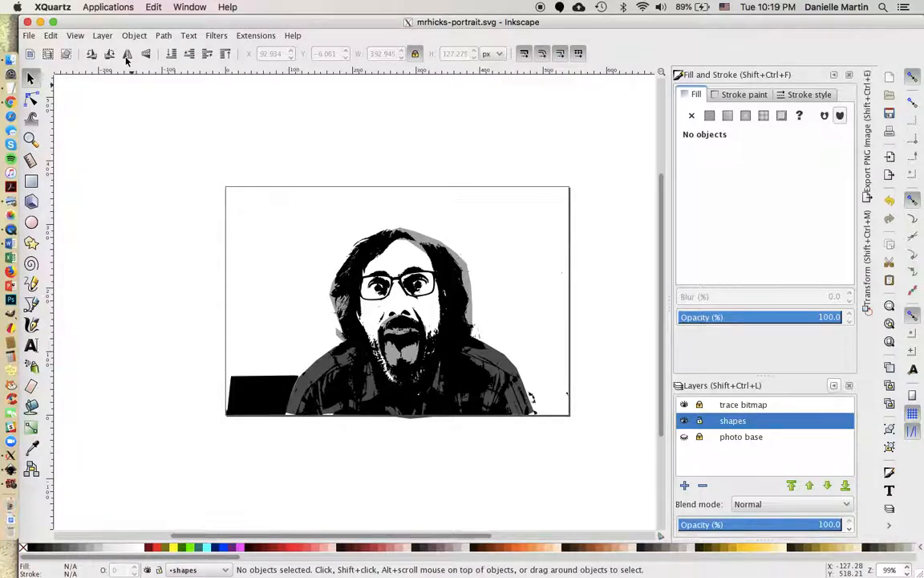
click(29, 37)
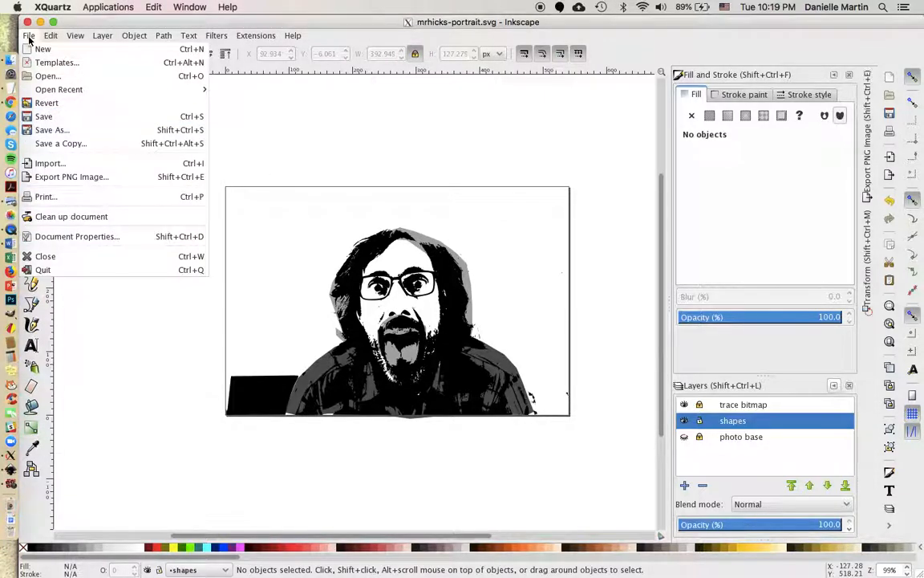
click(55, 118)
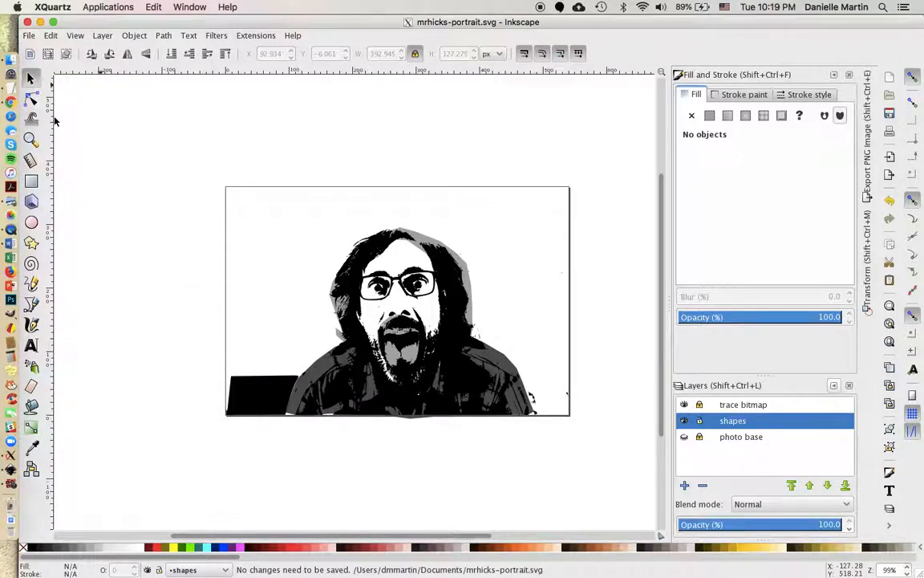
Load thenounproject.com in a new Chrome tab and go to its Log in page.
click(12, 101)
click(233, 29)
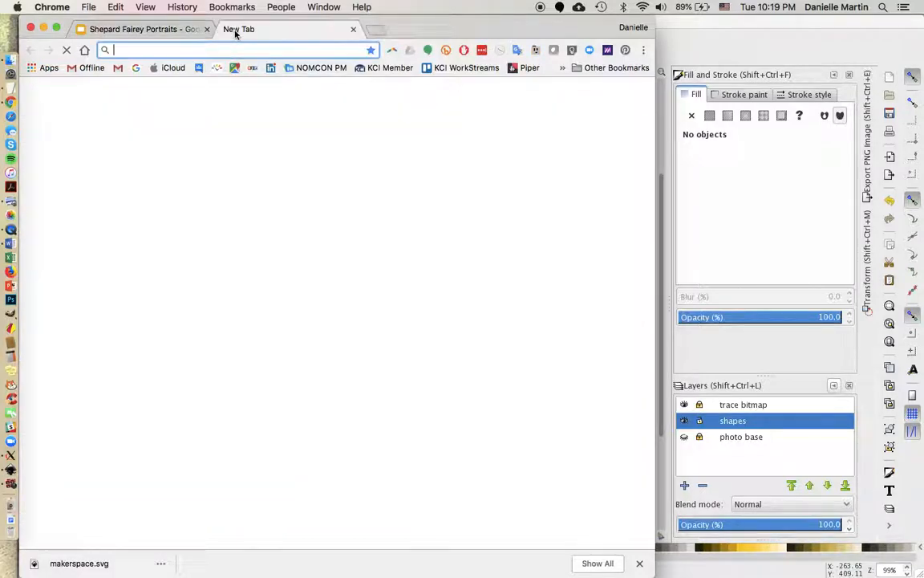
text(theno)
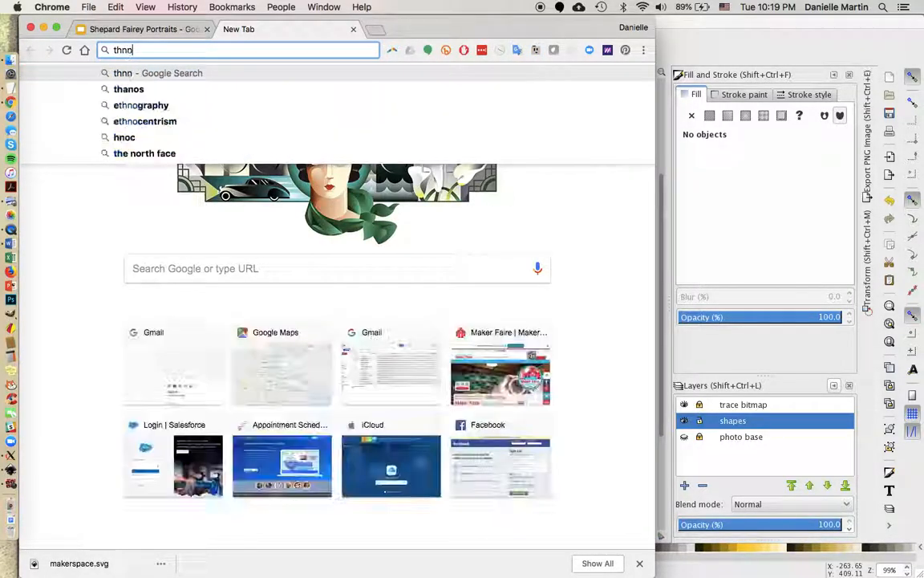
key(BackSpace)
key(BackSpace)
text(enou)
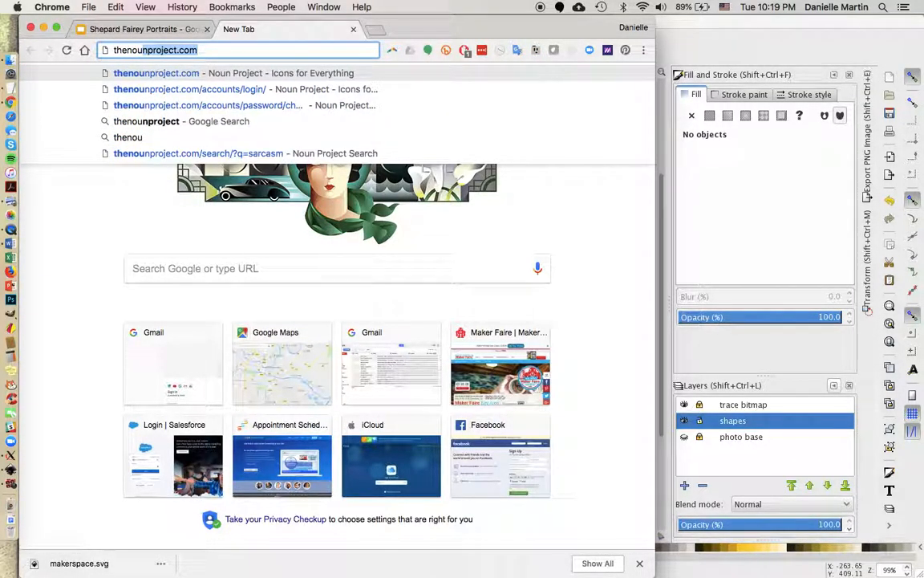
text(n)
text(project.com)
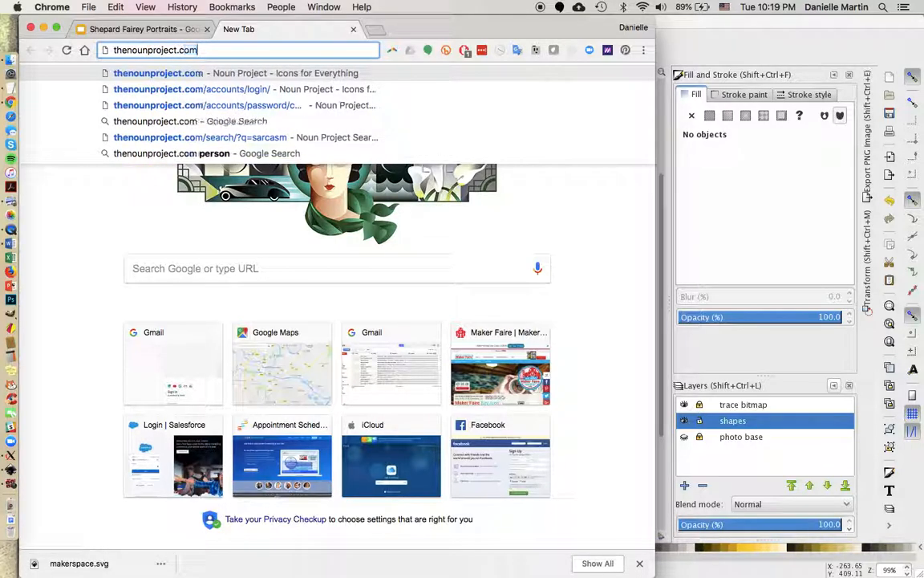
key(Return)
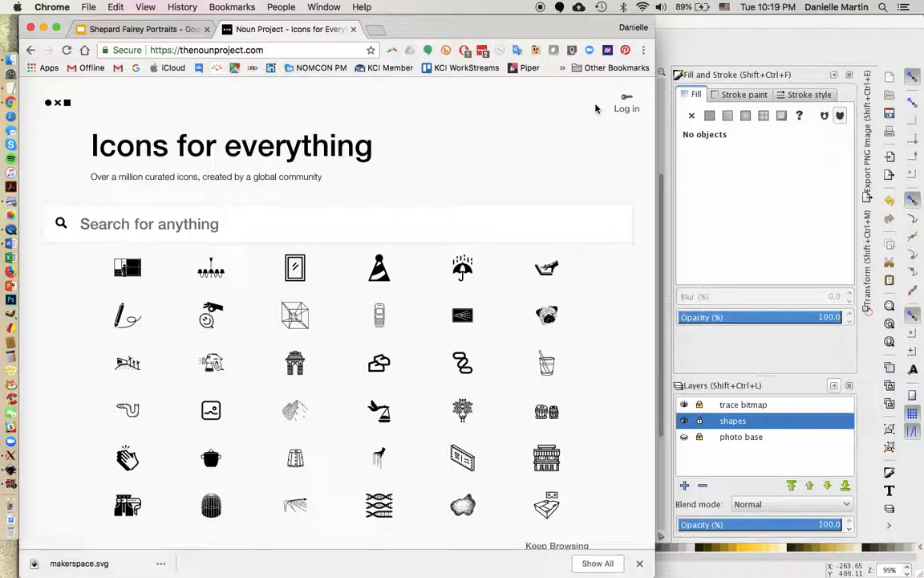
click(628, 108)
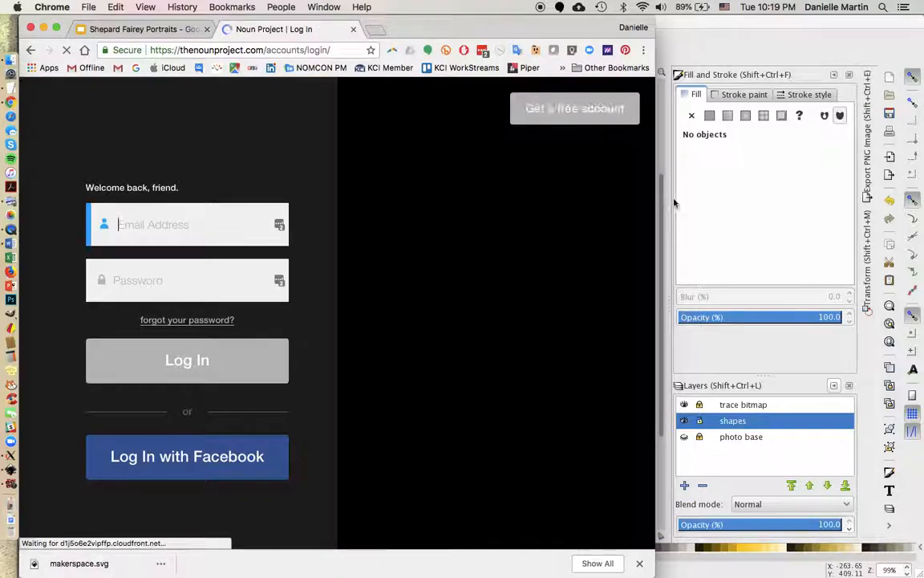
Sign in to Noun Project with the account e-mail and password, then open the account menu.
click(12, 92)
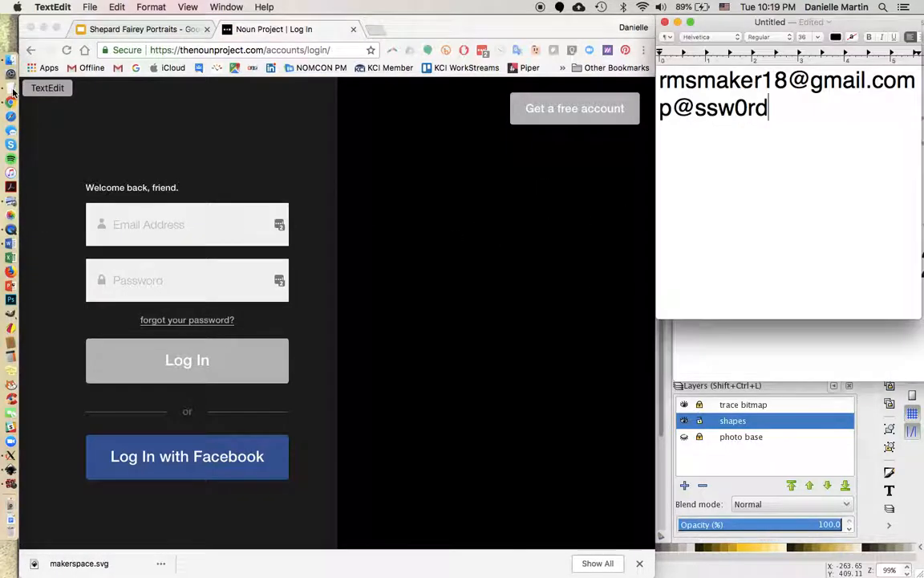
click(132, 219)
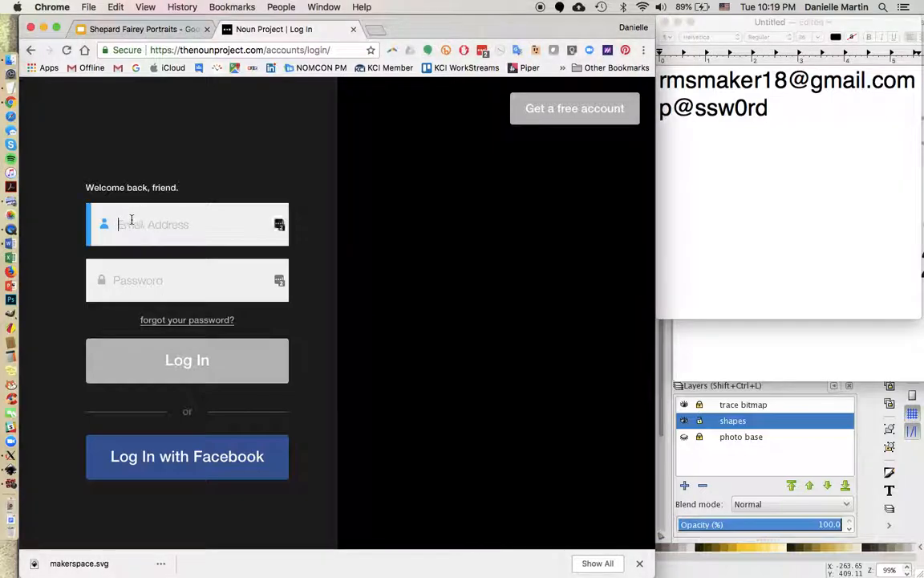
click(151, 275)
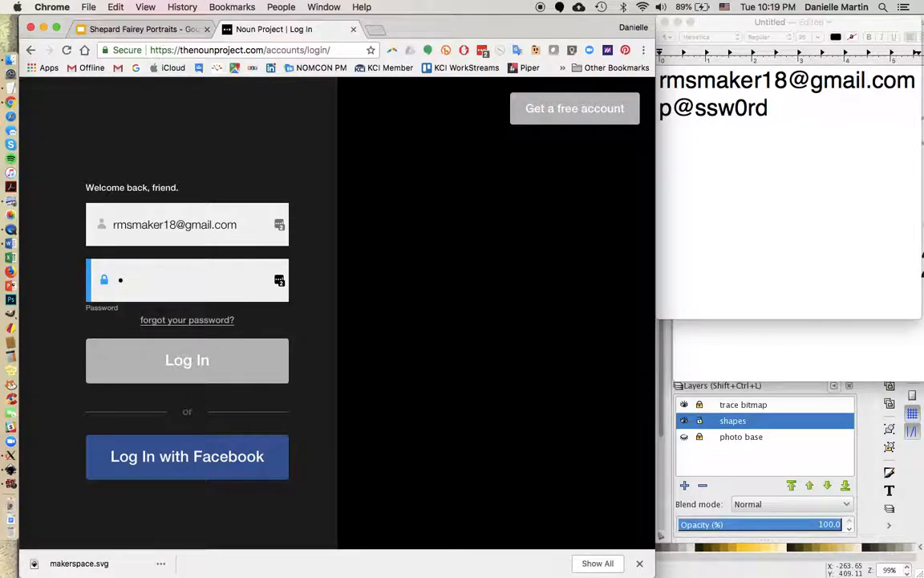
key(Return)
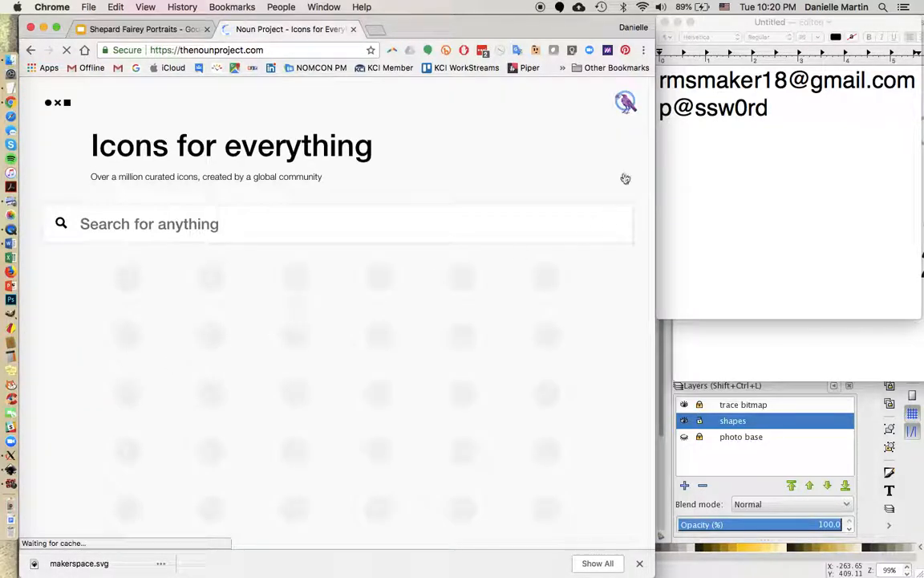
click(625, 101)
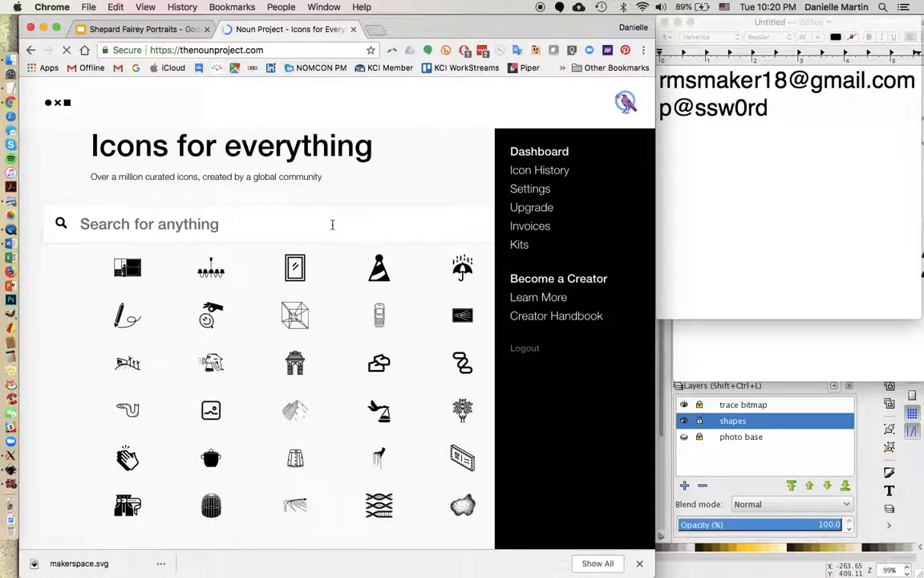
Search for 'makerspace', open the Maker icon and preview it in red.
click(332, 225)
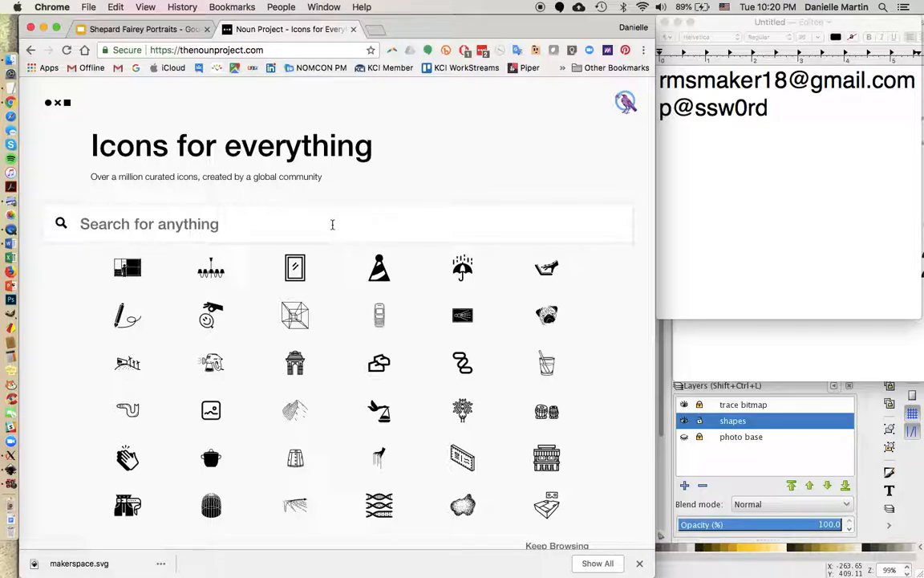
text(makerspace)
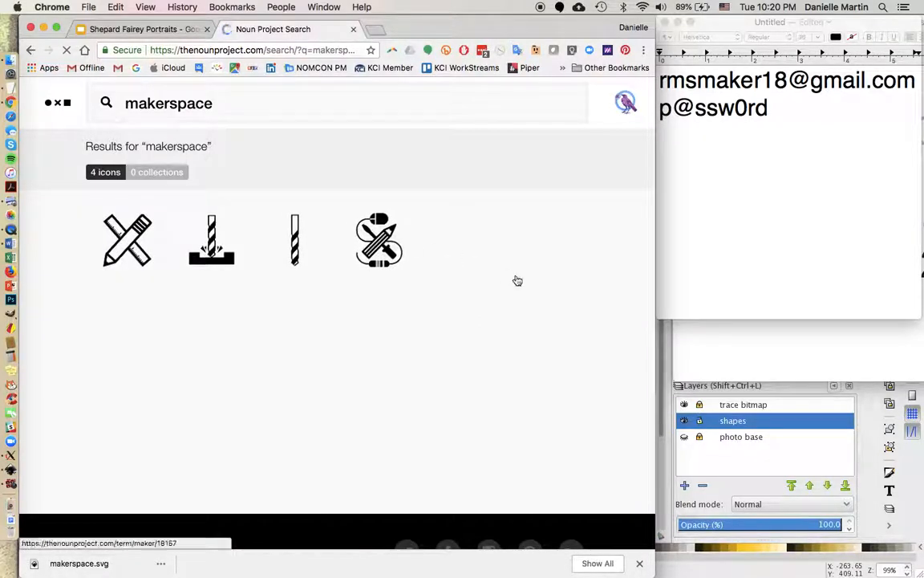
click(395, 261)
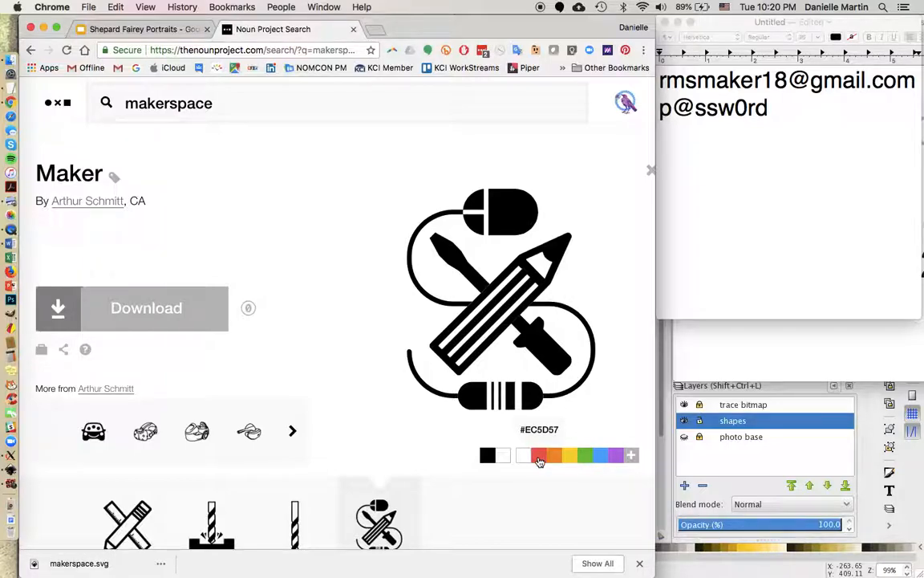
click(540, 458)
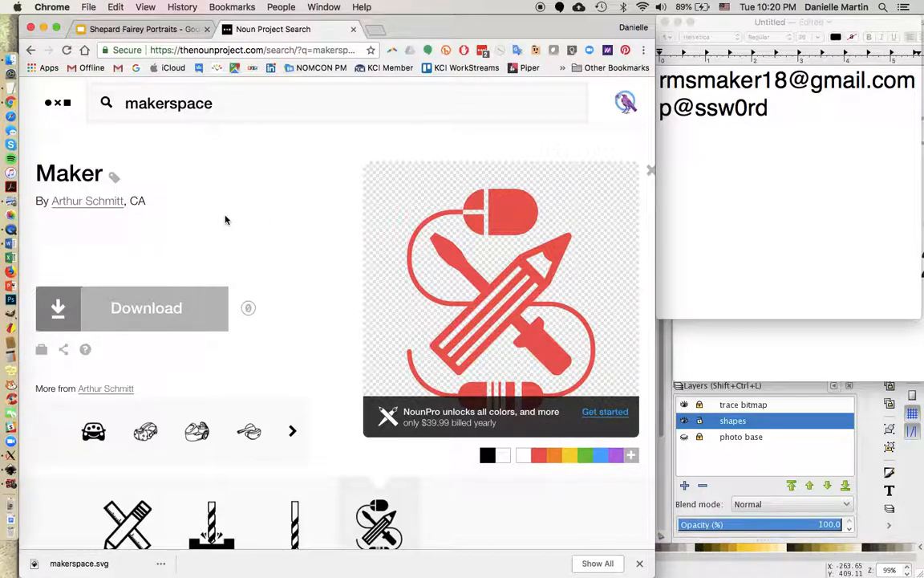
Download the Maker icon as SVG named makerspace.svg, replacing the existing file.
mouse_move(73, 320)
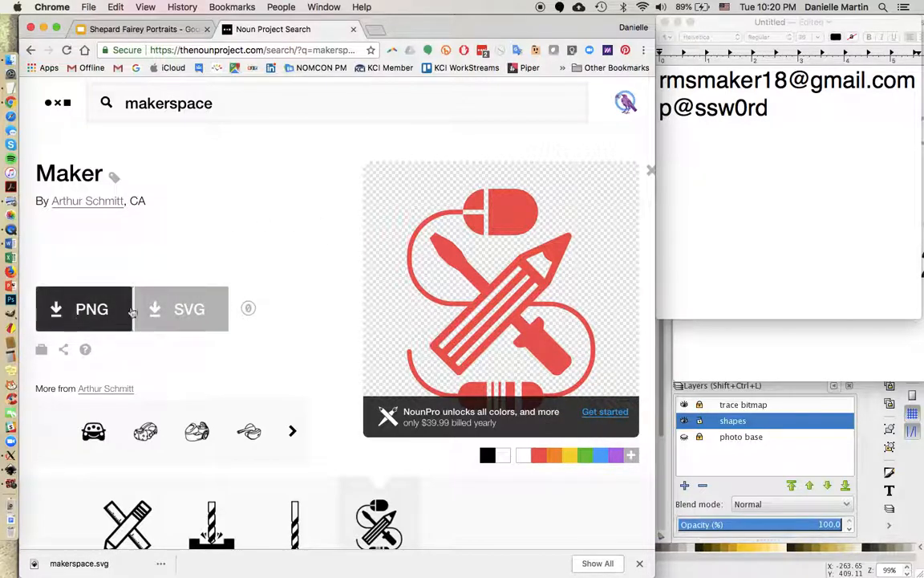
click(165, 309)
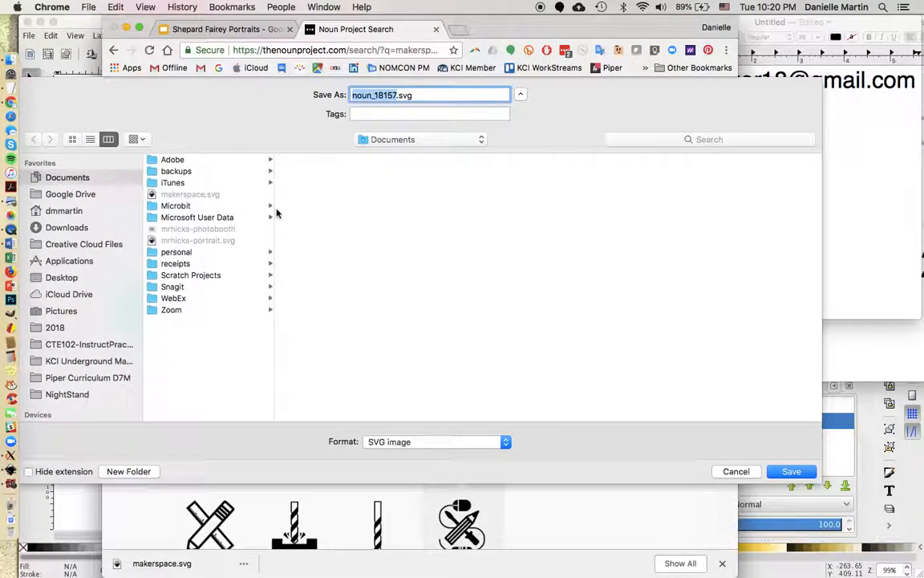
text(mak)
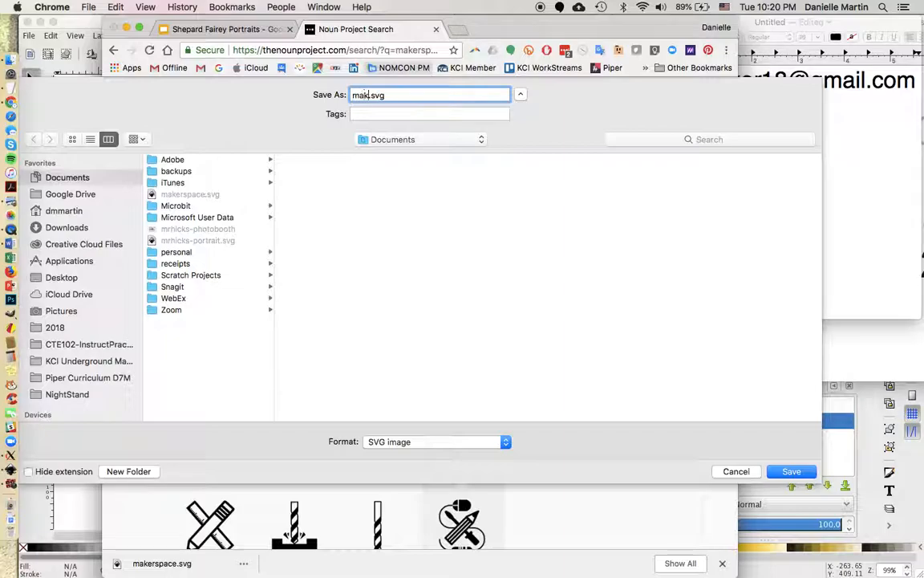
text(erspace)
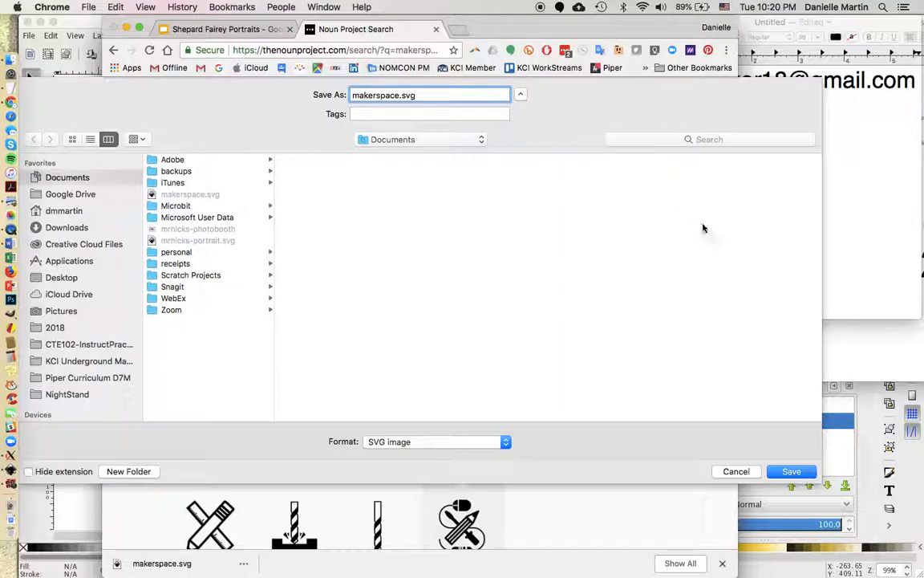
click(788, 472)
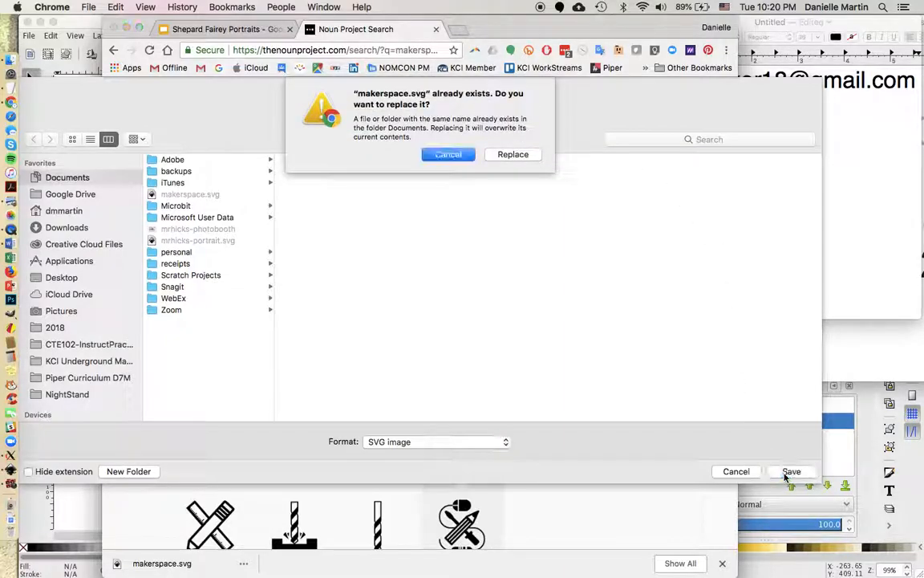
click(524, 155)
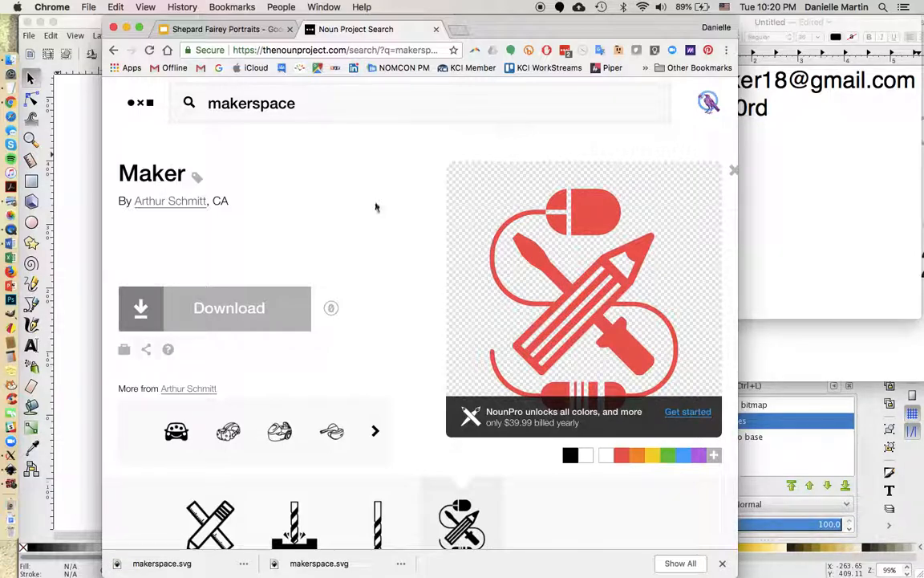
Search for 'sarcasm', open the Wink icon and preview it in yellow.
double_click(248, 107)
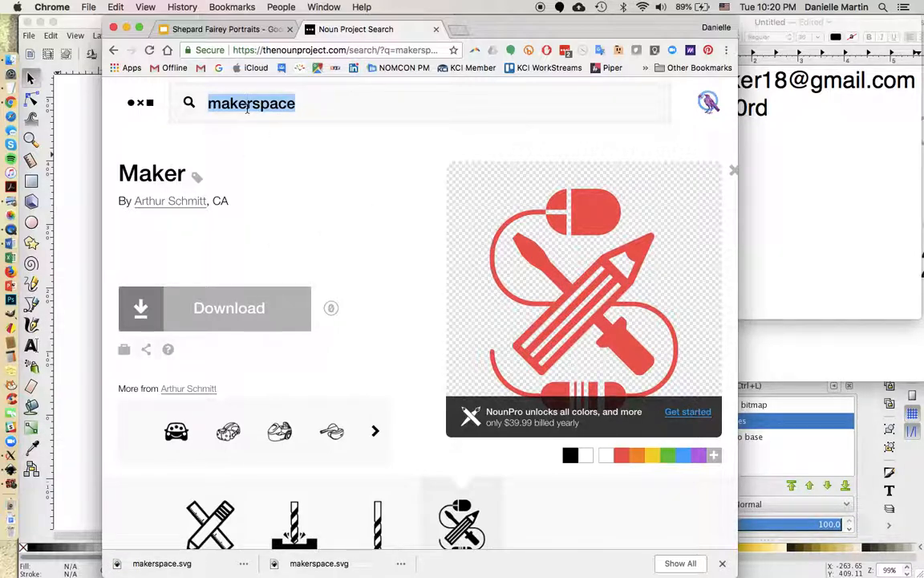
text(sarcasm)
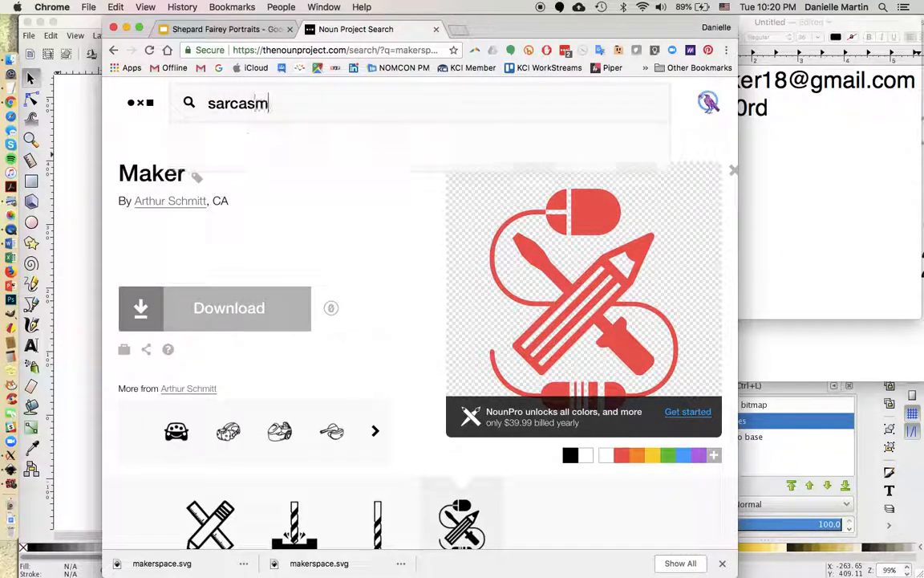
key(Return)
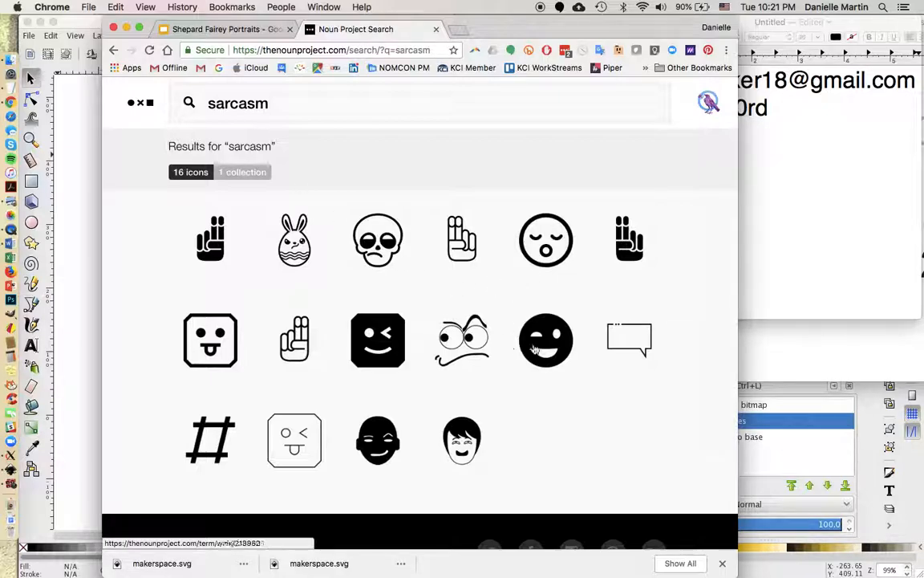
click(559, 350)
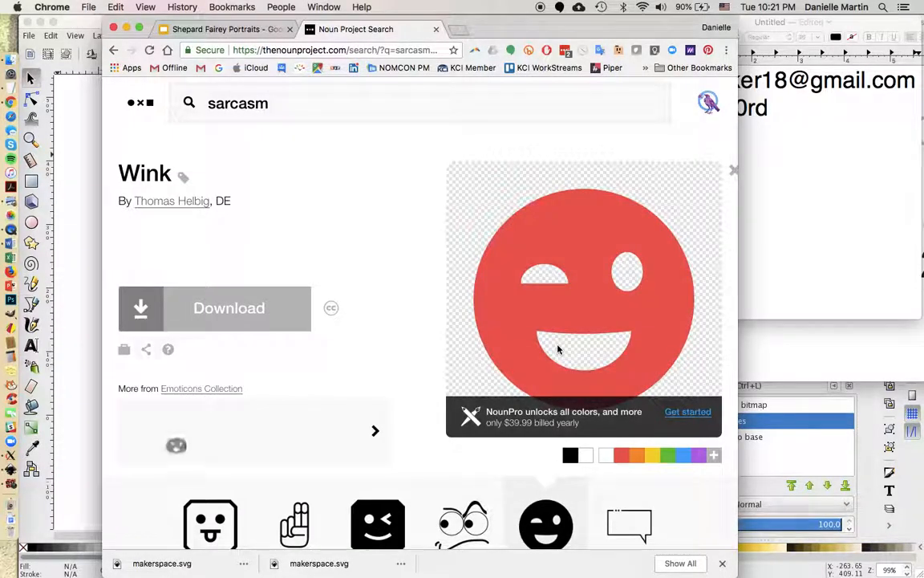
click(655, 457)
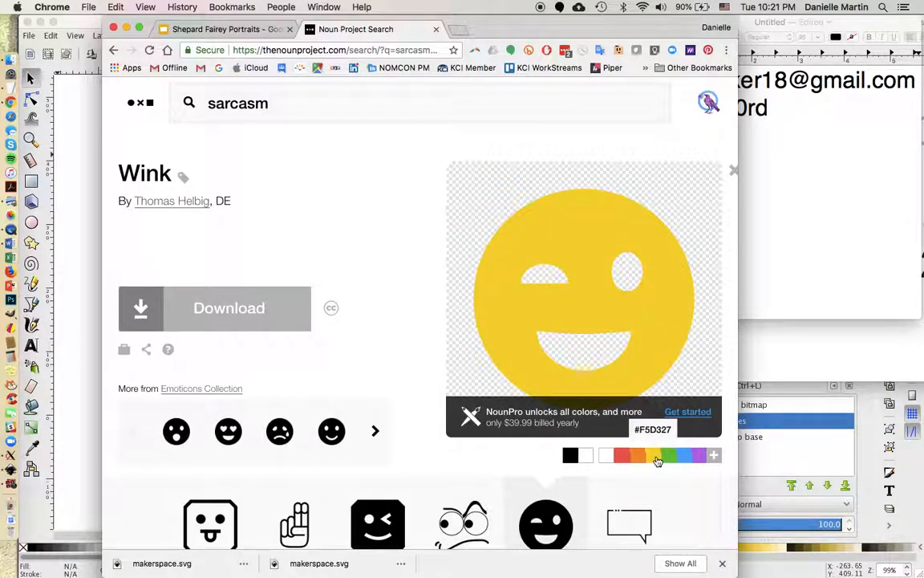
Request the Wink icon as an SVG download to reach the license choice.
click(227, 313)
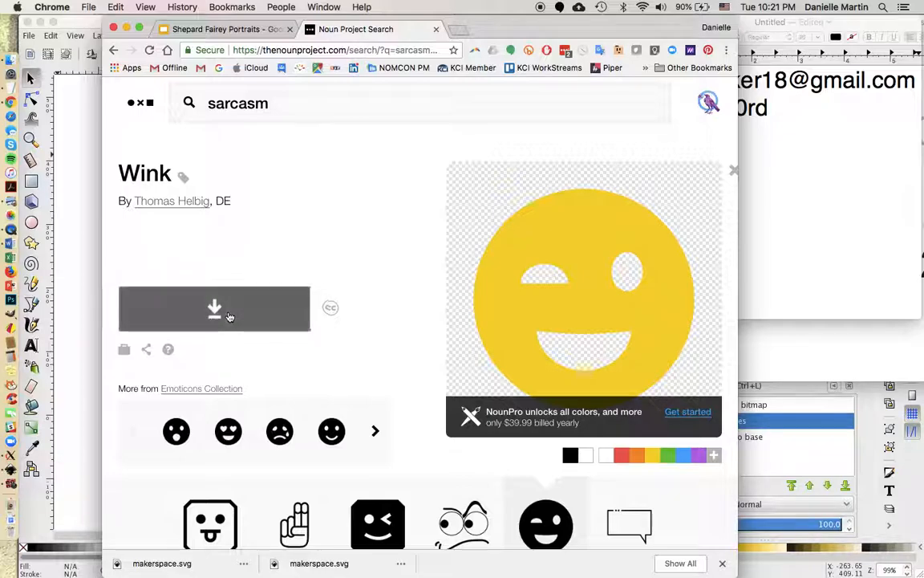
click(258, 316)
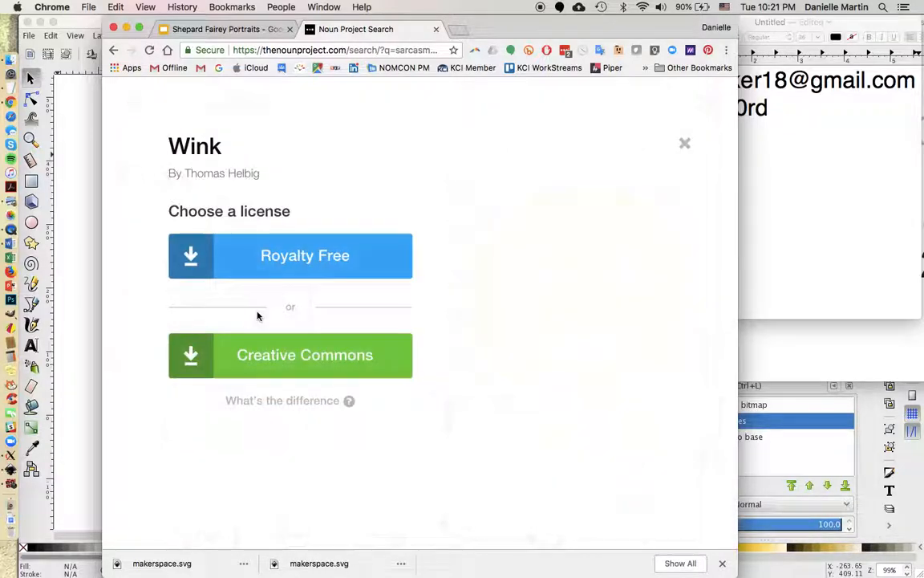
click(286, 365)
Save the Wink icon under Creative Commons as sarcasm.svg, then return to Inkscape.
click(290, 355)
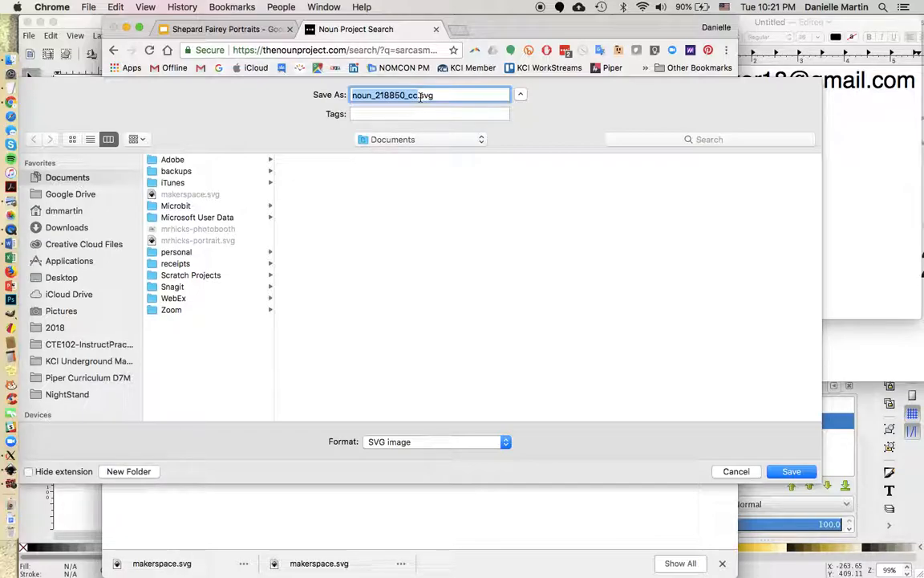
text(sarcas)
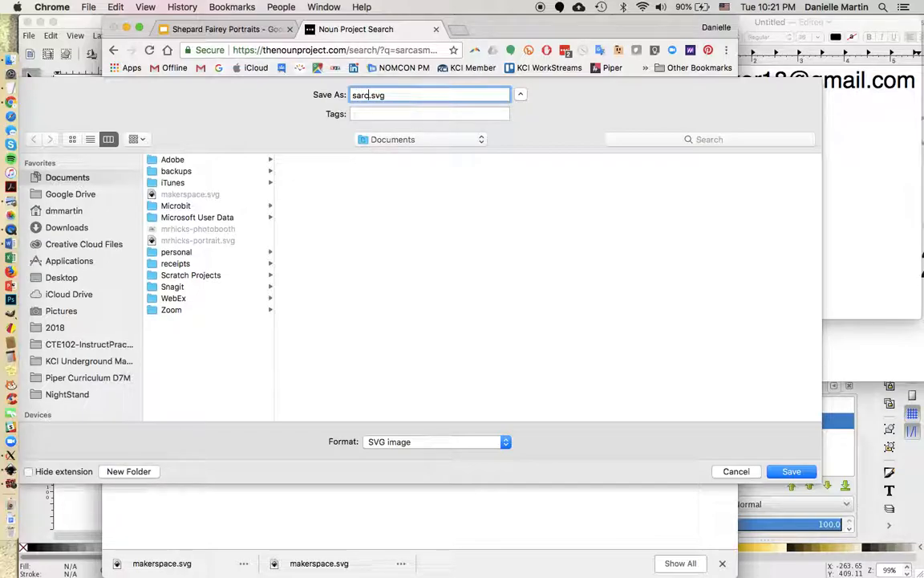
text(m)
key(Return)
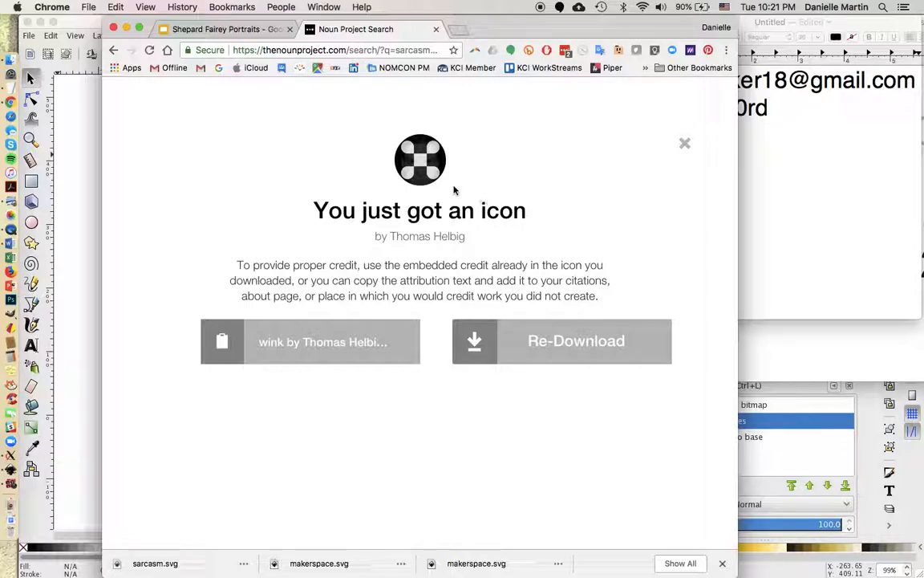
click(88, 240)
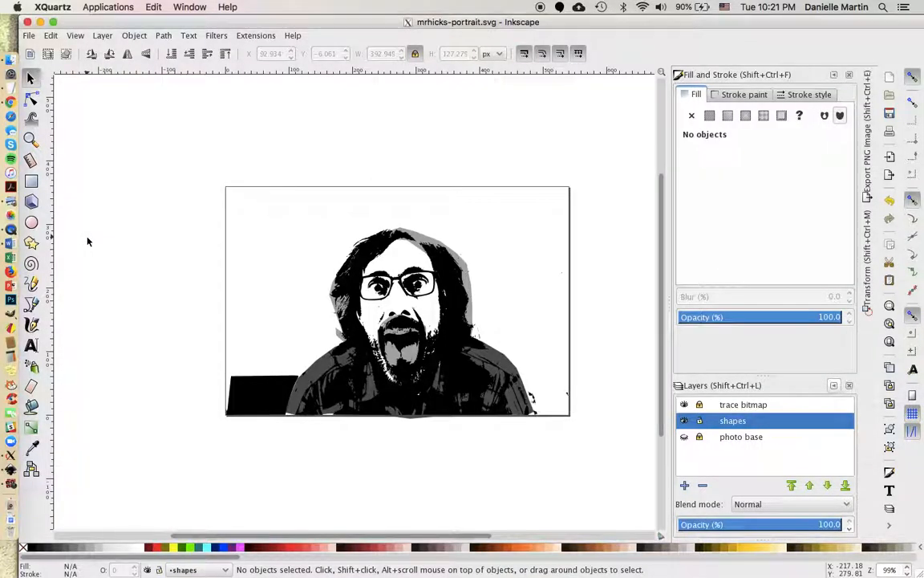
With trace bitmap as the current layer, create a new layer named 'icons'.
click(10, 474)
click(732, 405)
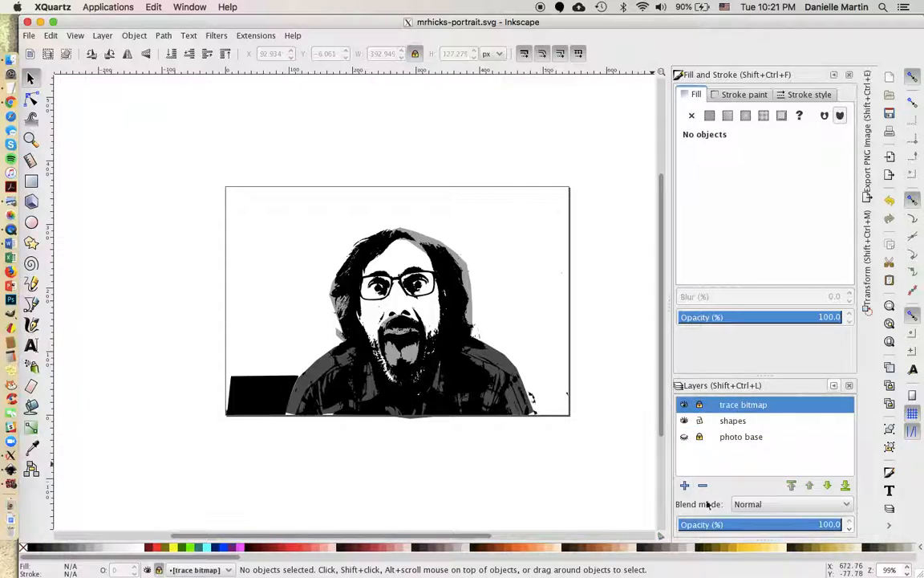
click(685, 485)
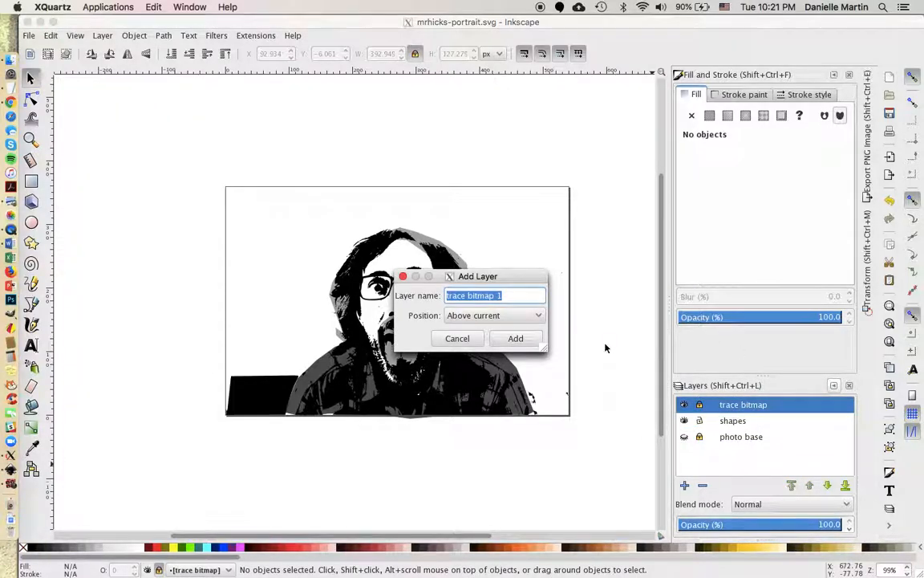
text(icons)
key(Return)
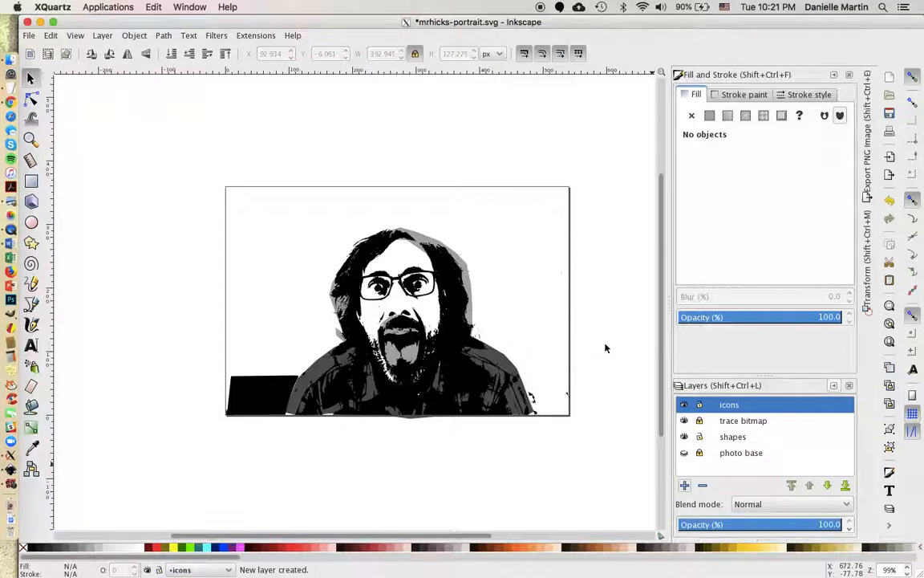
Import makerspace.svg into the icons layer.
click(29, 37)
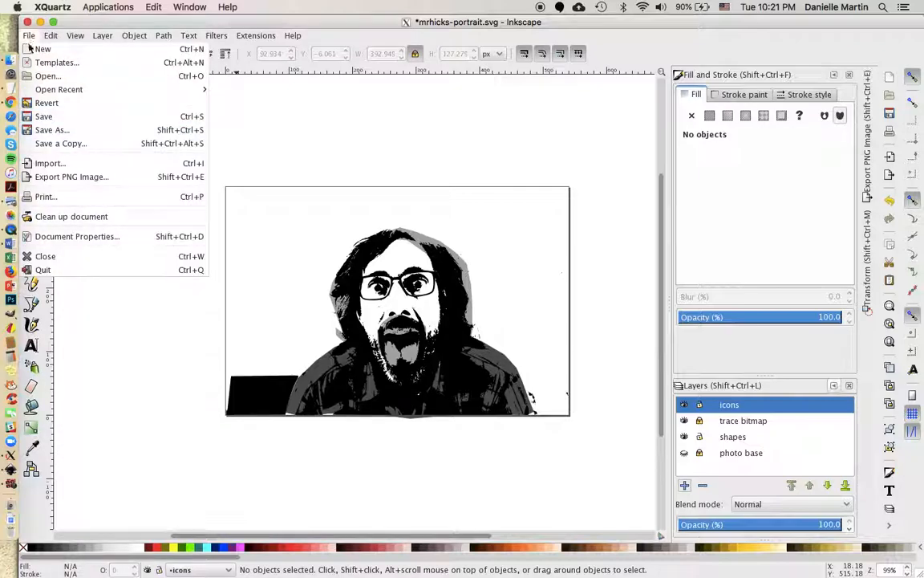
click(49, 163)
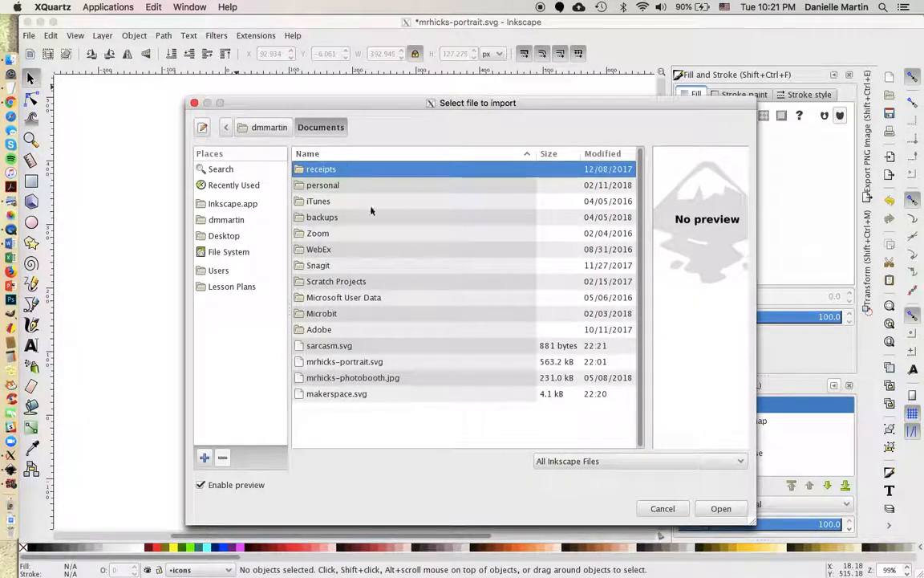
click(336, 396)
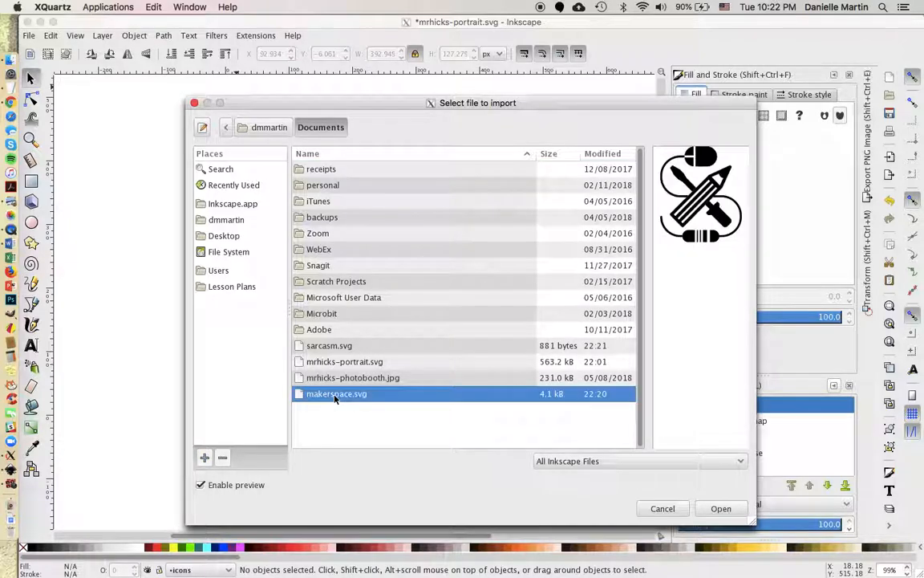
click(335, 352)
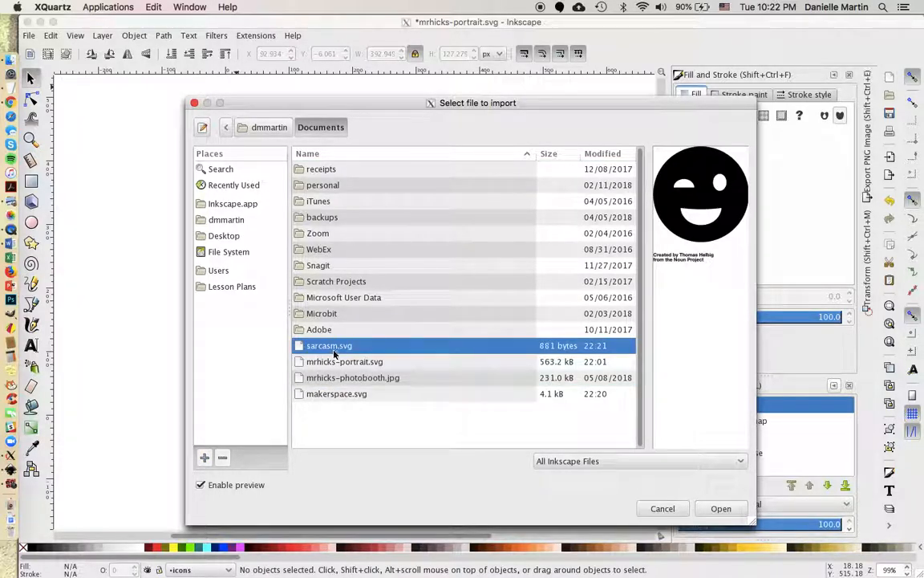
click(331, 393)
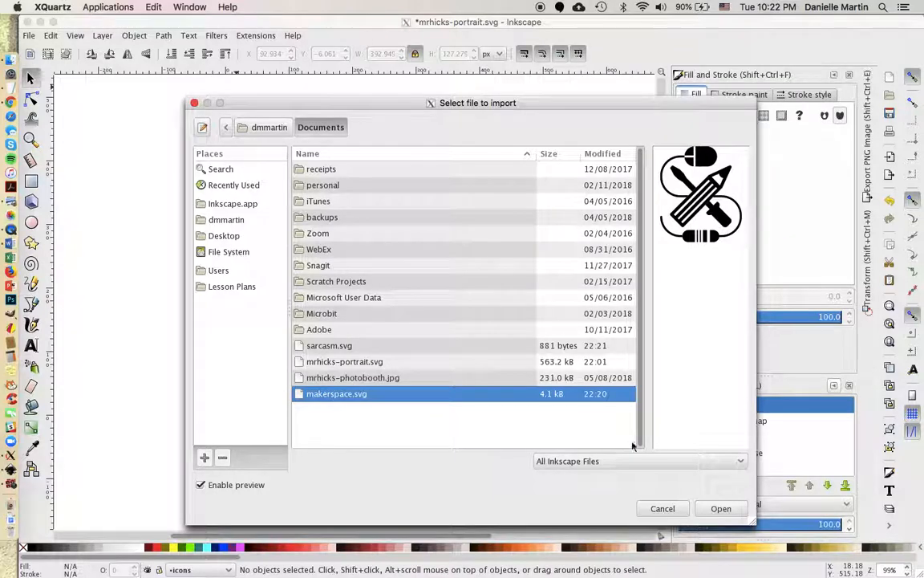
click(722, 509)
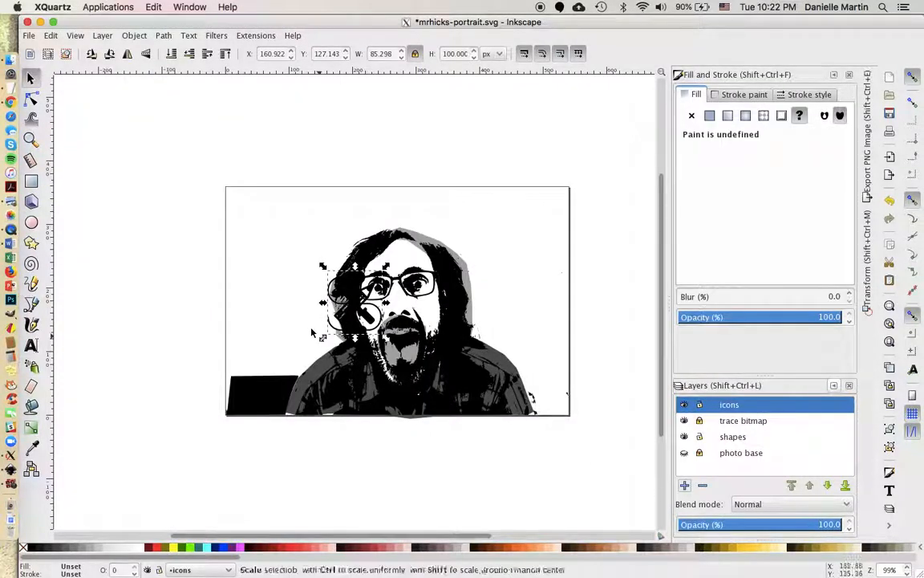
Place the icon at the portrait's upper left and scale it proportionally to about 127.5 × 149.5 px.
drag(360, 331, 308, 340)
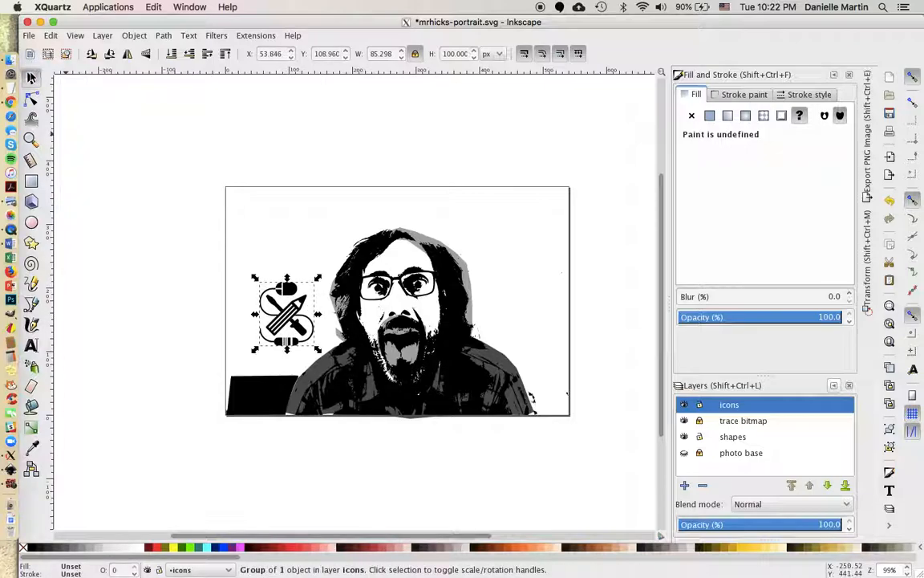
mouse_move(308, 330)
mouse_down()
mouse_move(300, 292)
mouse_move(300, 345)
mouse_move(322, 335)
mouse_move(305, 335)
mouse_move(315, 338)
mouse_up()
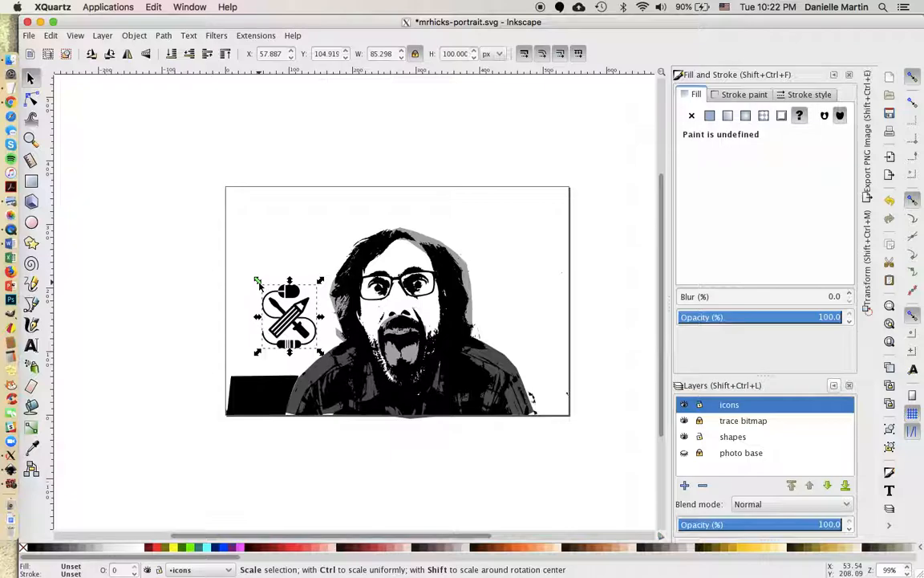
click(415, 54)
drag(258, 285, 224, 255)
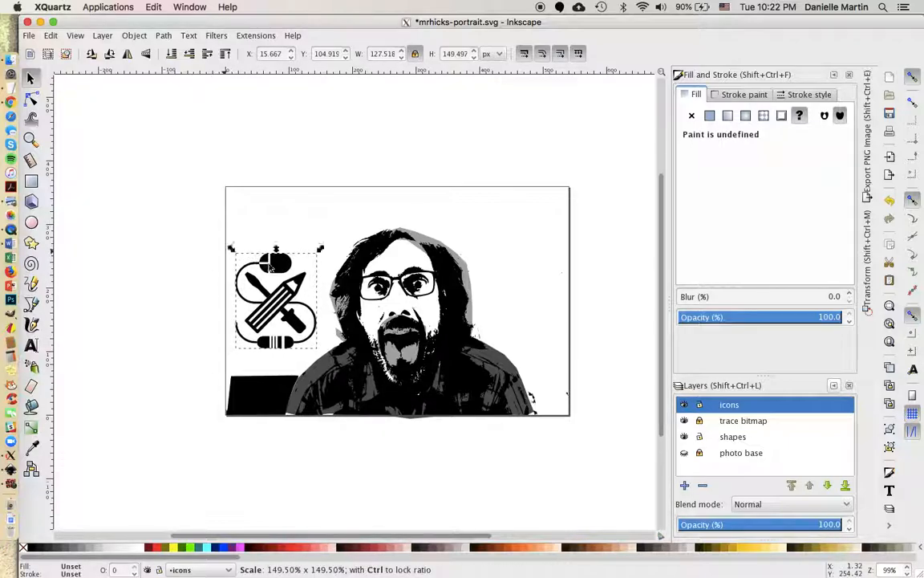
drag(281, 272, 294, 274)
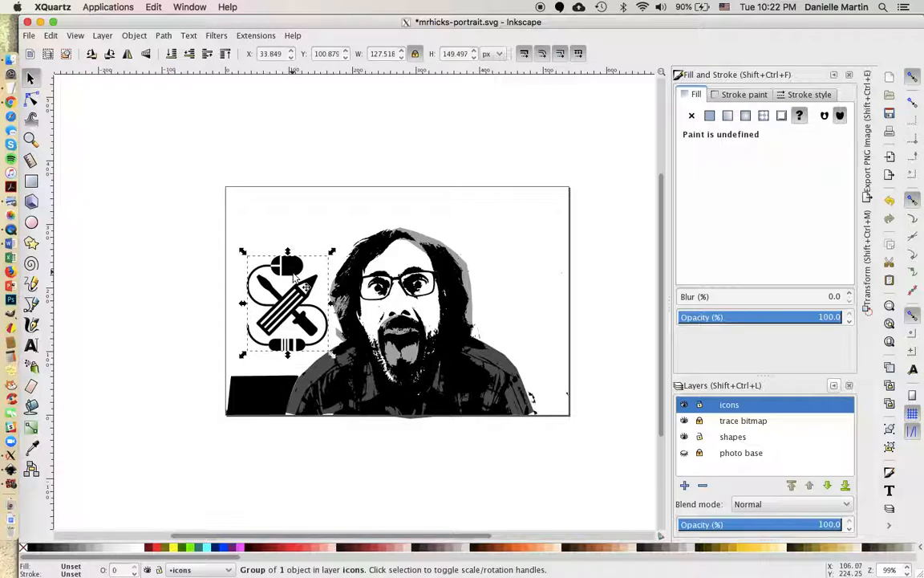
Give the Maker icon a flat fill with HSL lightness 170 (aaaaaa), then deselect it.
click(724, 95)
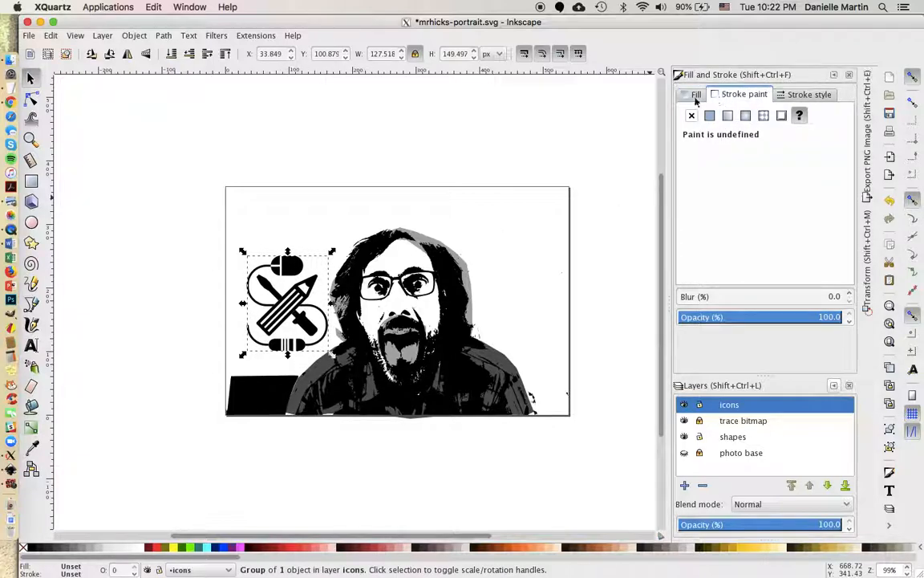
click(696, 95)
click(710, 115)
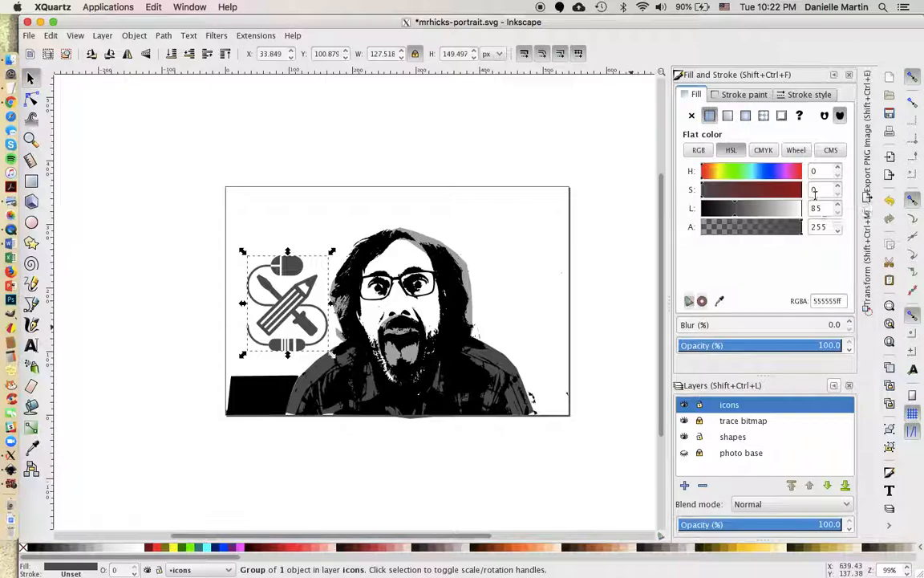
double_click(816, 208)
text(170)
click(830, 189)
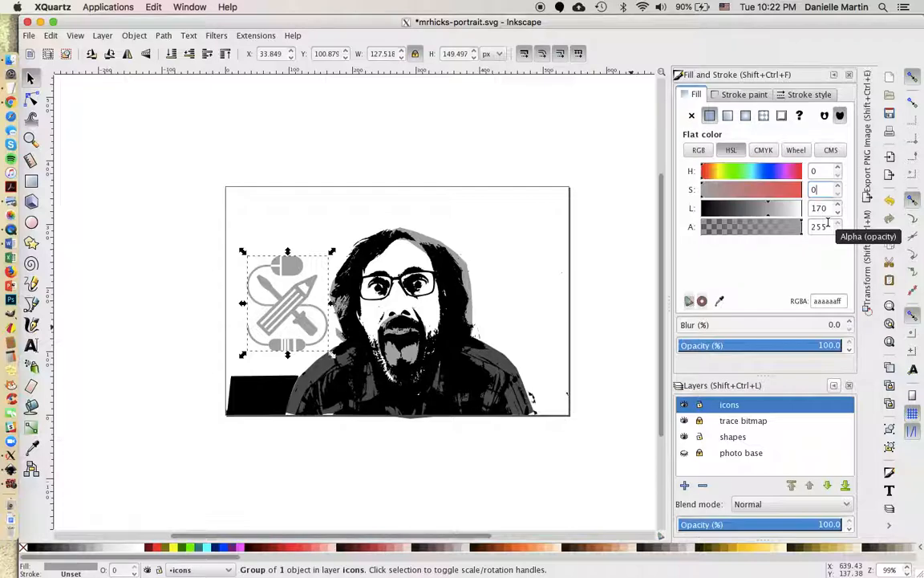
click(485, 218)
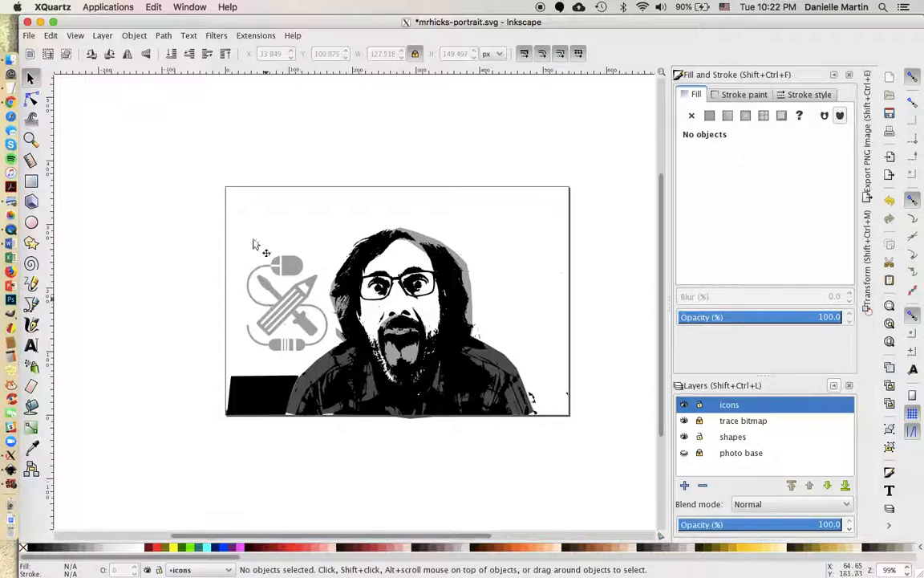
Import sarcasm.svg and position the wink face at the portrait's upper right.
click(29, 36)
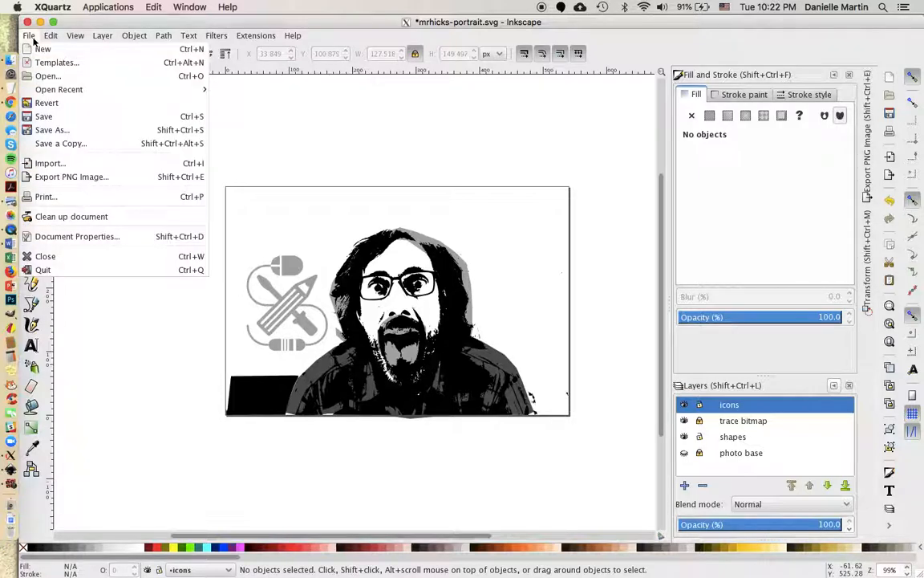
click(58, 165)
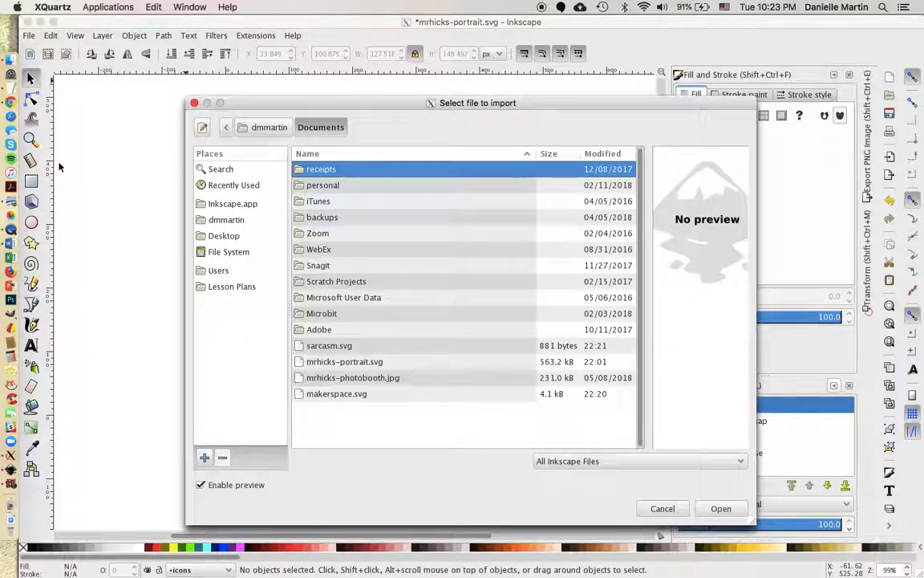
click(340, 347)
click(721, 509)
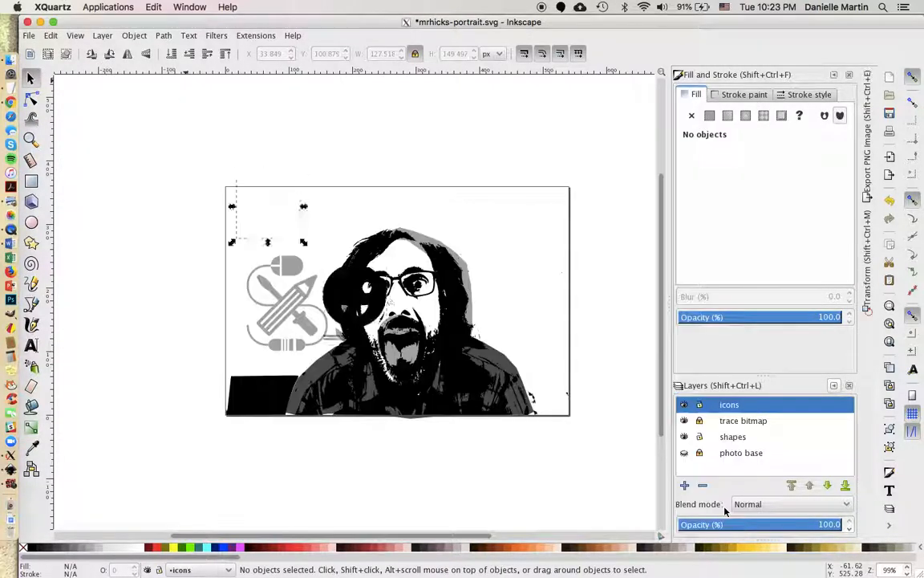
mouse_move(351, 290)
mouse_down()
mouse_move(519, 289)
mouse_move(562, 321)
mouse_move(650, 469)
mouse_up()
drag(520, 244, 547, 240)
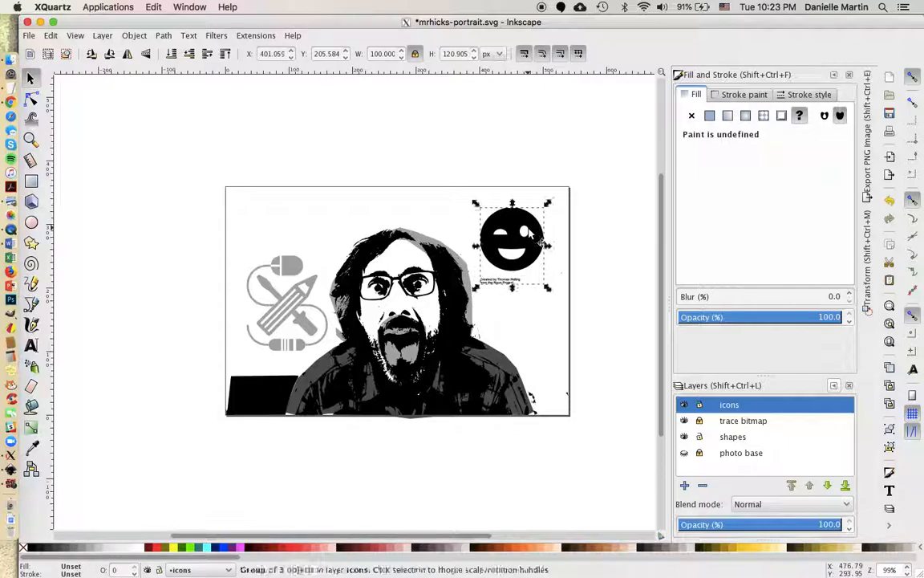
Enter the wink face group to reach the small credit text beneath the smiley.
click(561, 279)
click(510, 285)
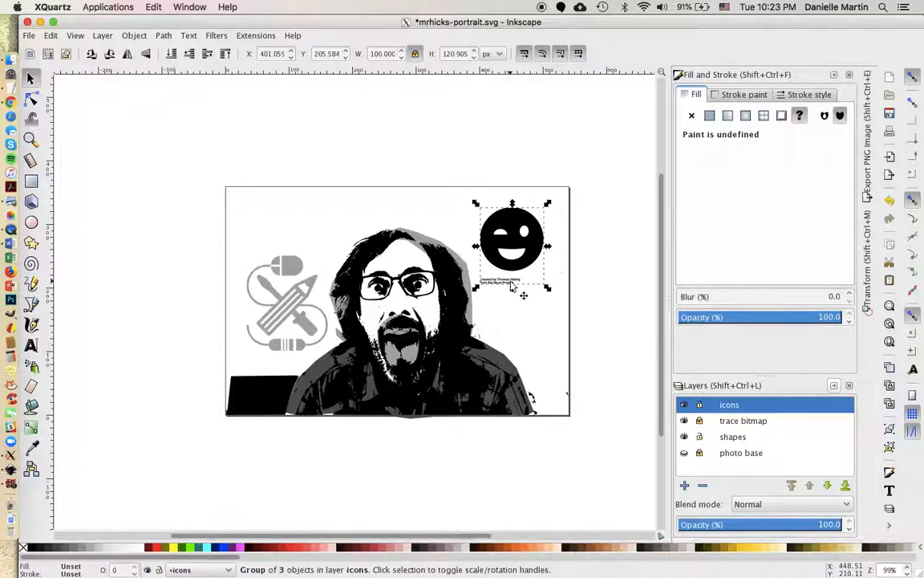
double_click(508, 285)
click(500, 283)
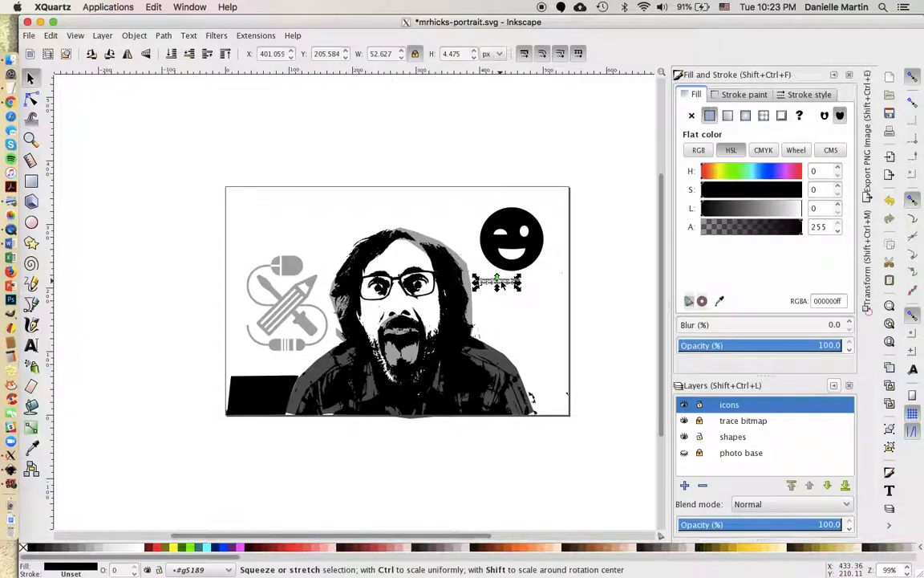
key(Escape)
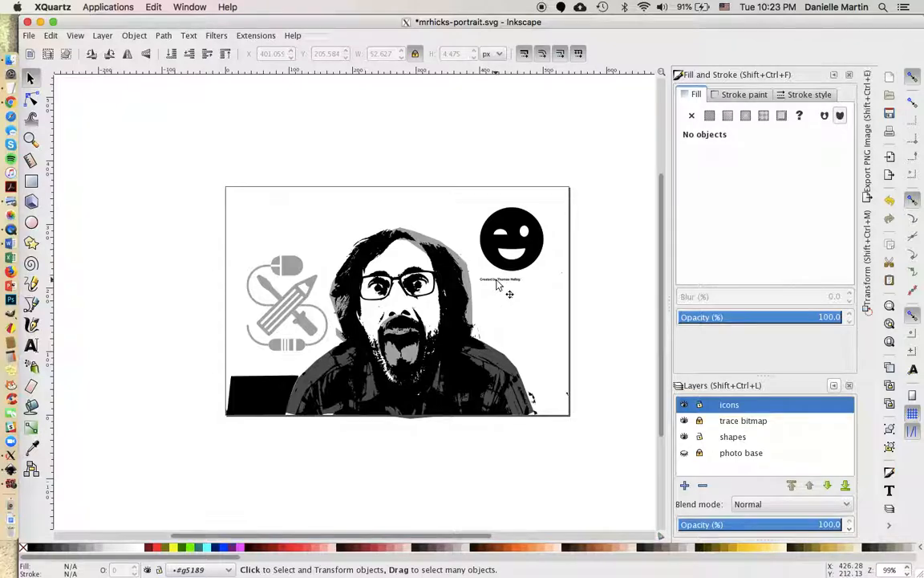
double_click(497, 282)
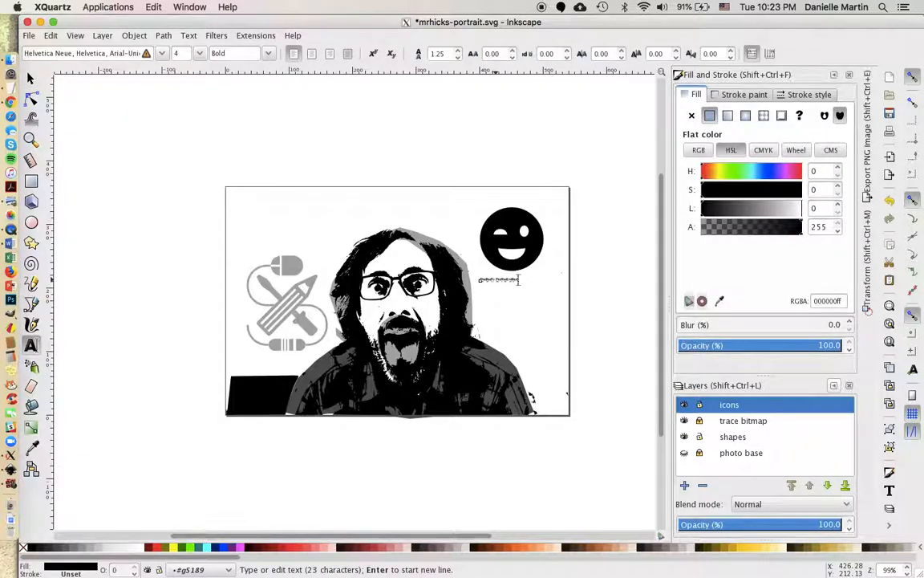
key(Escape)
Delete the credit text and shift the wink smiley slightly lower.
click(31, 78)
click(493, 281)
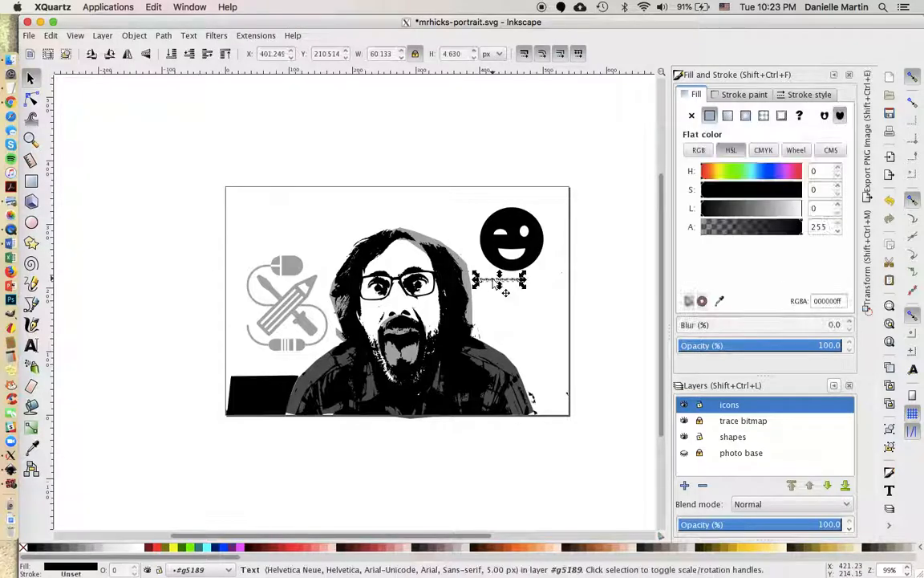
key(Delete)
click(538, 253)
drag(544, 258, 547, 288)
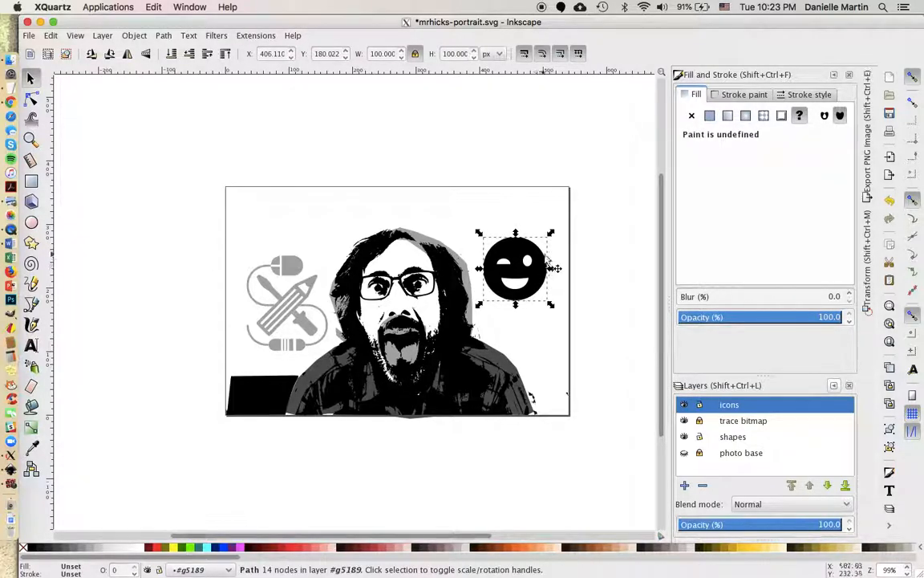
Scale the wink smiley to about 122% and rotate it roughly 11°.
mouse_move(551, 234)
mouse_down()
mouse_move(565, 219)
mouse_move(538, 234)
mouse_up()
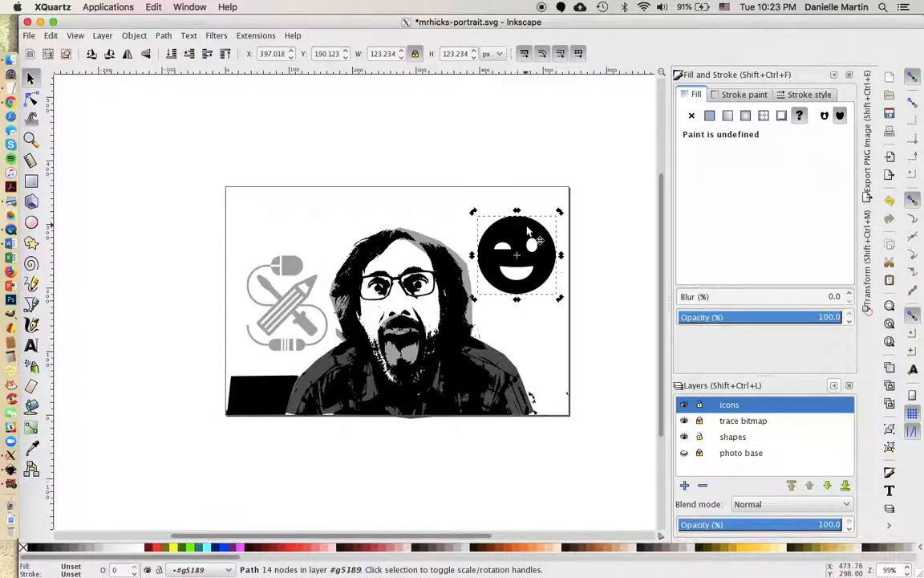
drag(562, 210, 573, 225)
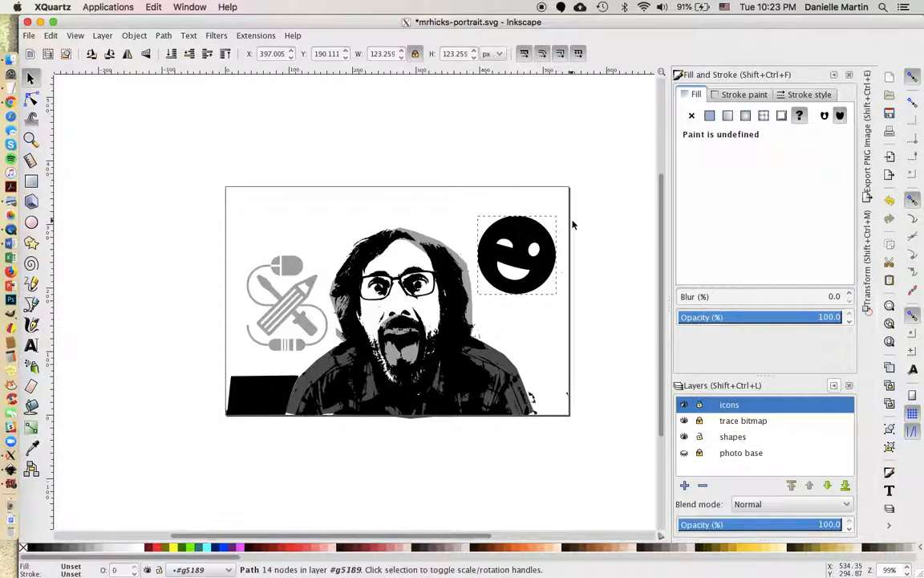
click(535, 194)
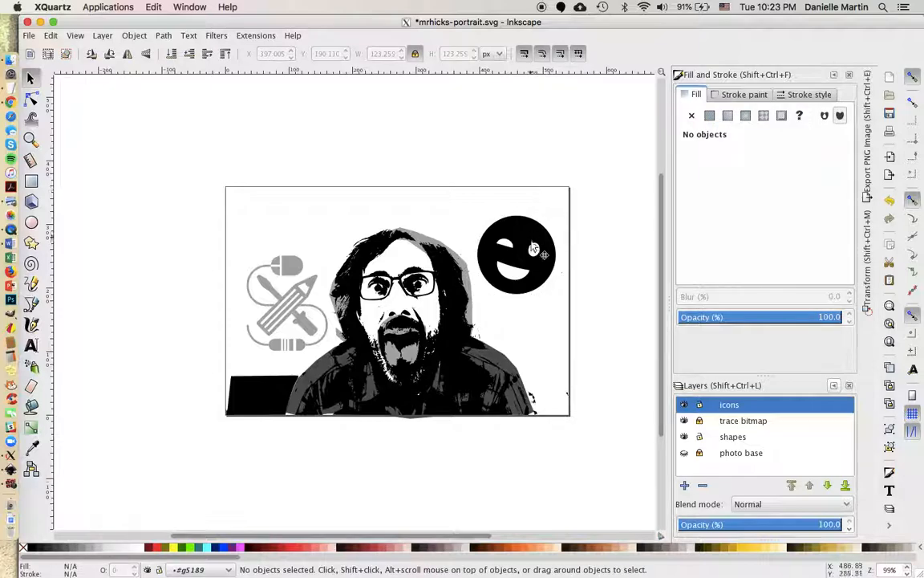
click(537, 242)
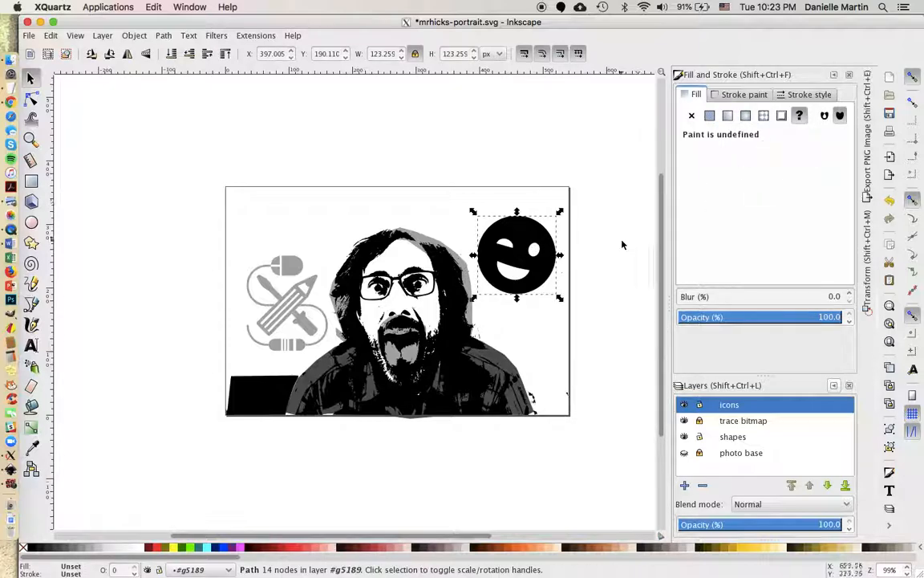
Fill the smiley with flat gray at lightness 85 (RGBA 555555ff), checking the grayscale notes.
click(710, 117)
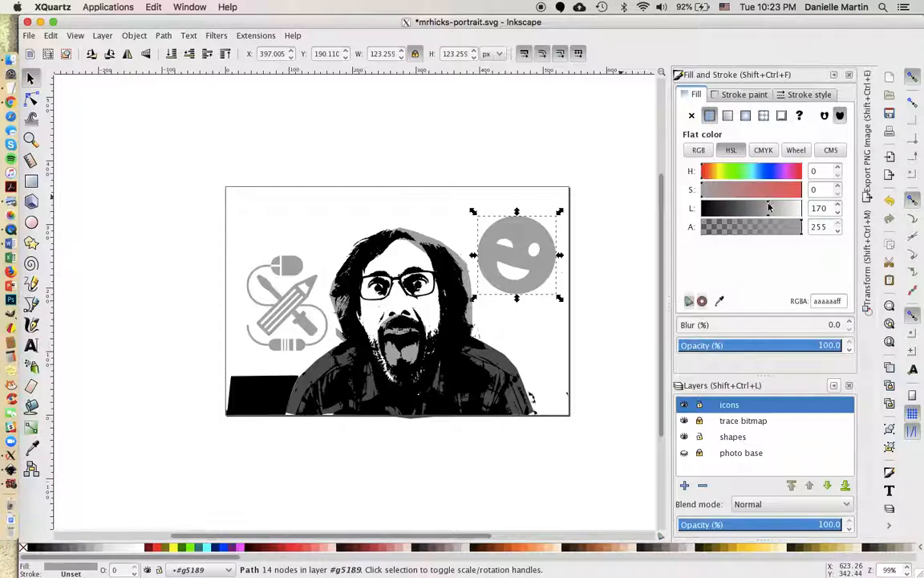
drag(768, 207, 743, 208)
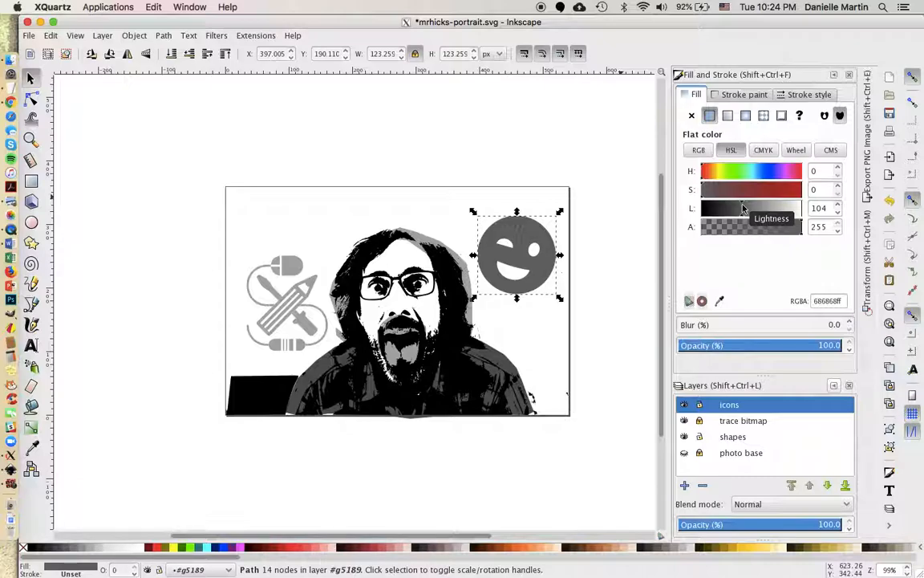
double_click(816, 208)
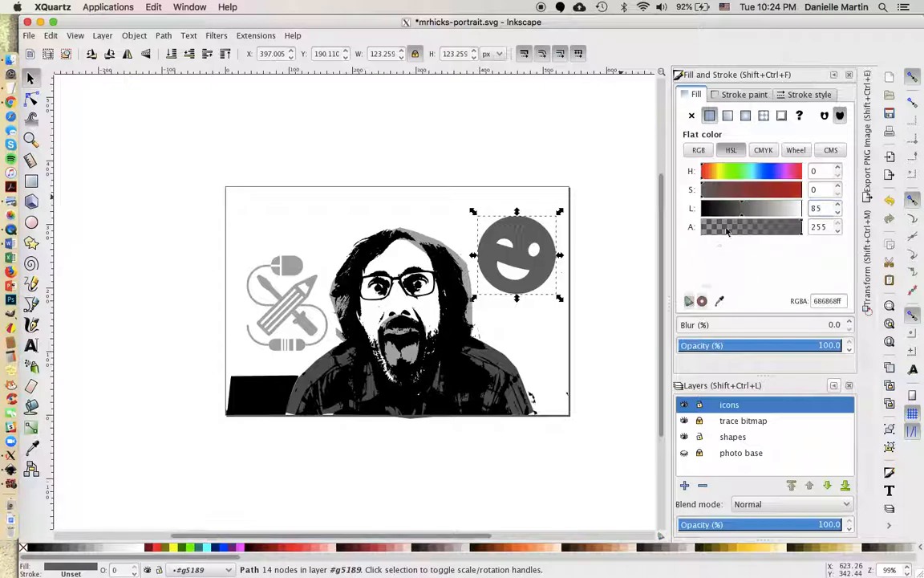
click(822, 188)
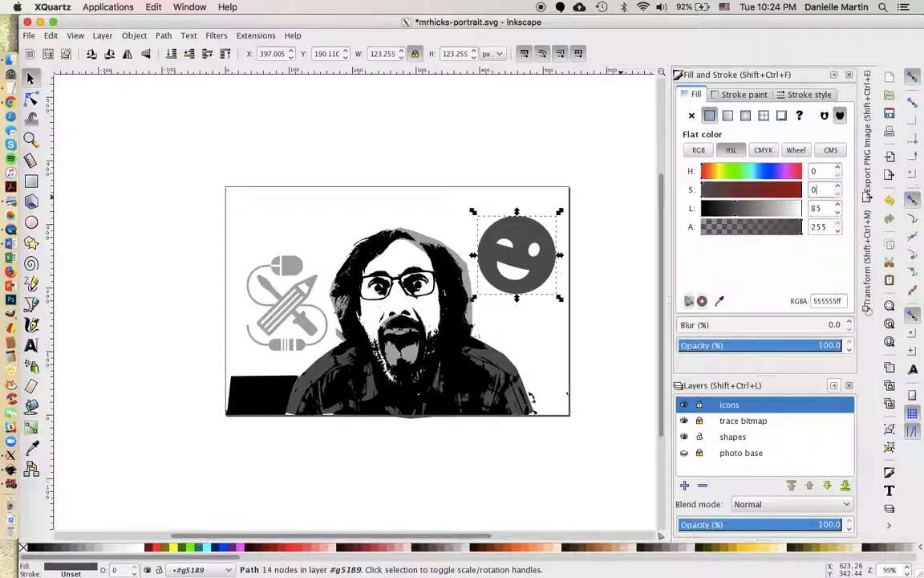
key(super+Tab)
drag(891, 94, 923, 98)
click(559, 97)
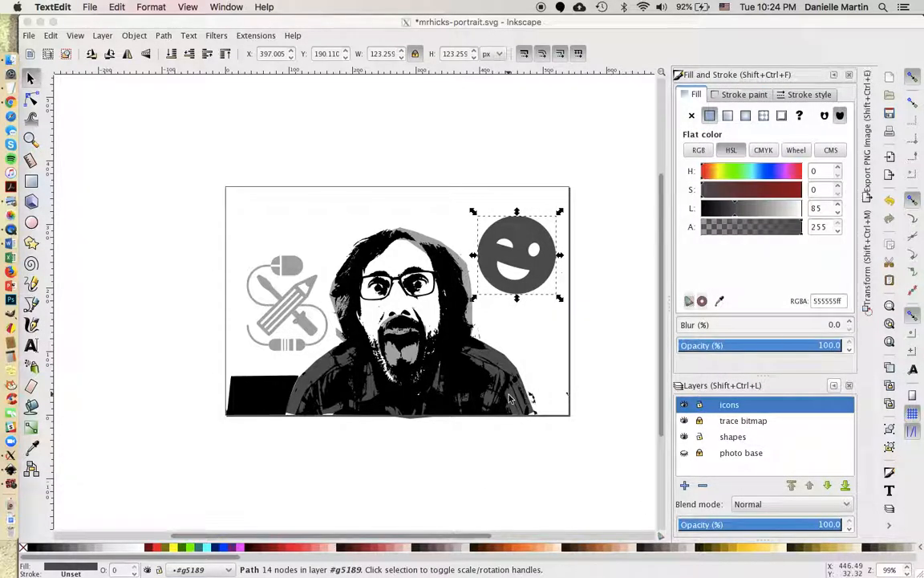
click(547, 148)
click(557, 164)
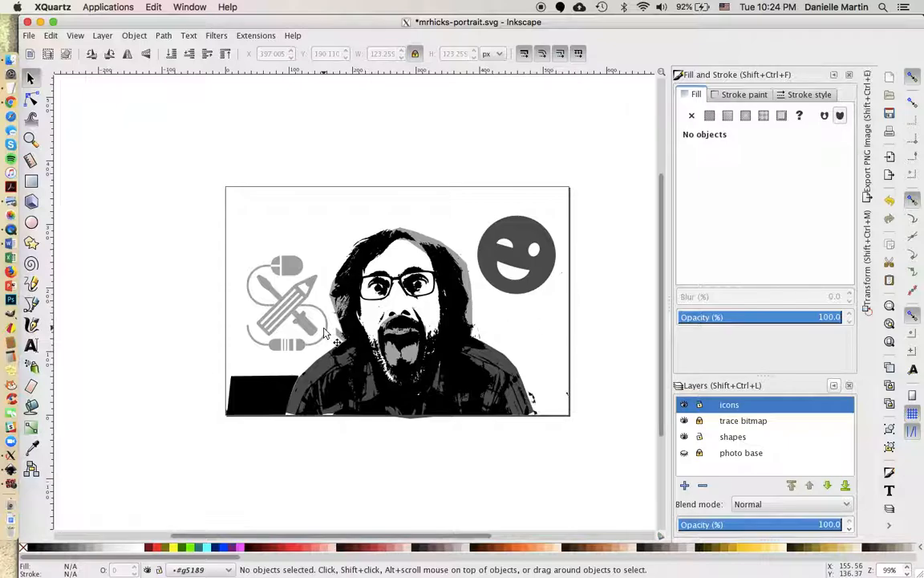
Duplicate the gray smiley and shrink the copy to about half size below it.
click(540, 277)
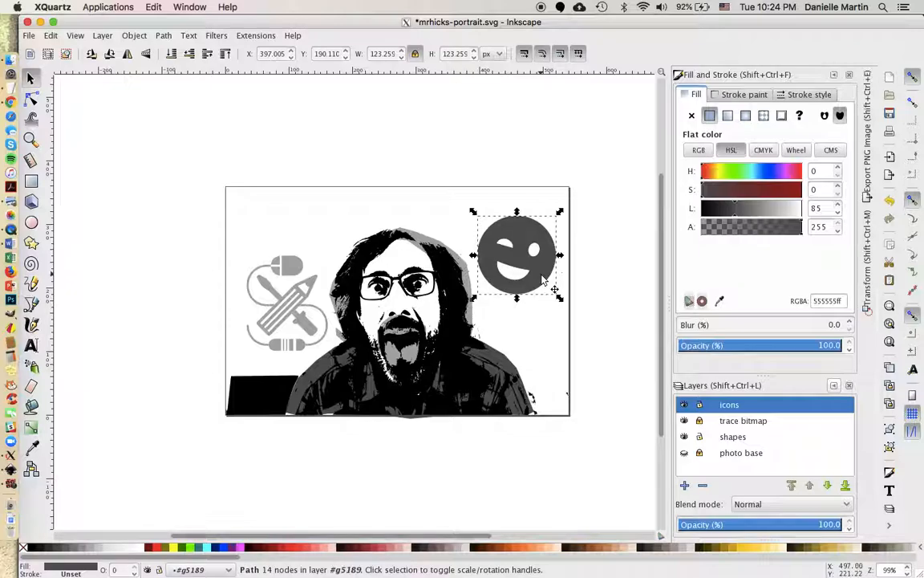
key(ctrl+d)
drag(542, 277, 553, 364)
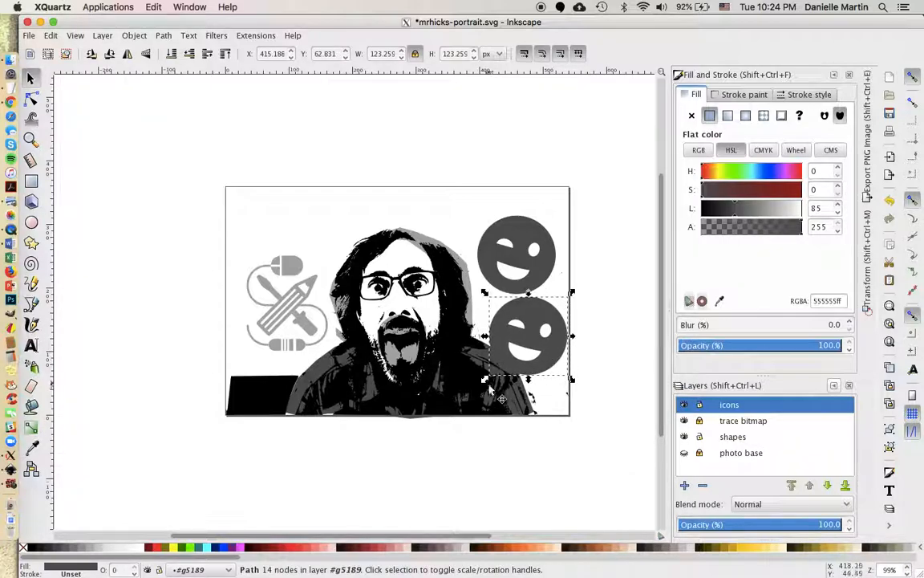
drag(485, 383, 518, 344)
drag(548, 310, 538, 310)
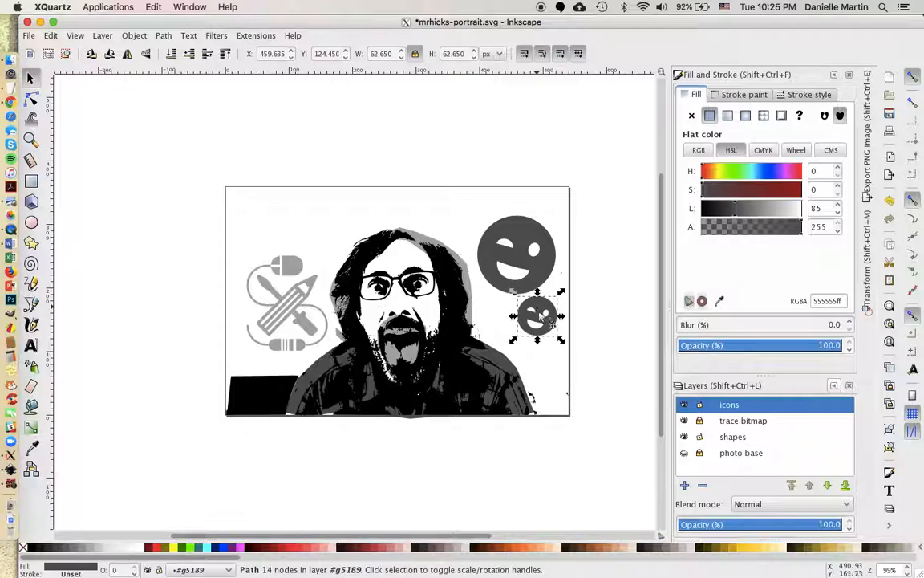
Duplicate the small smiley and shrink that copy to about two thirds size.
key(ctrl+d)
drag(546, 302, 542, 347)
drag(513, 387, 533, 364)
click(533, 364)
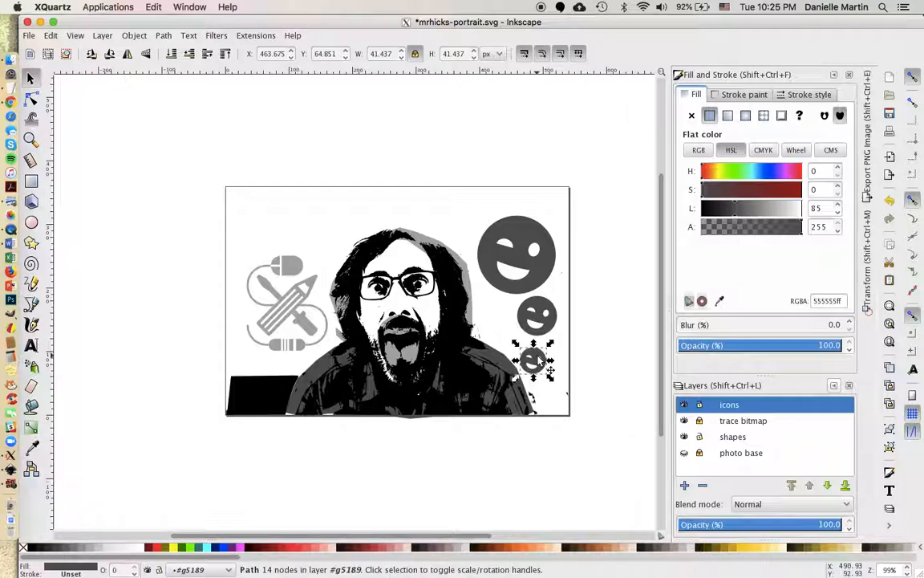
Arrange the three wink faces into a descending diagonal cluster at right.
drag(541, 312, 539, 311)
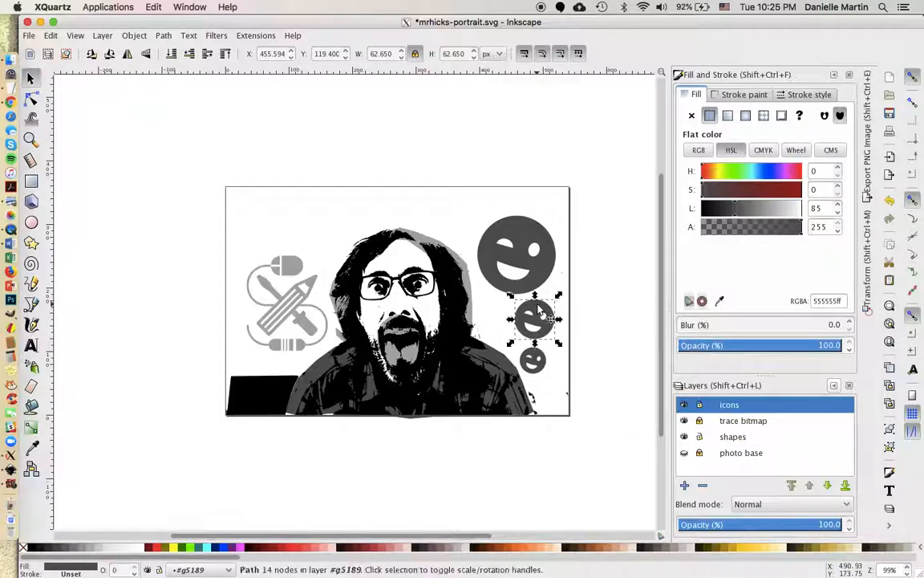
click(559, 369)
drag(537, 376, 498, 337)
drag(541, 267, 527, 243)
drag(552, 321, 538, 295)
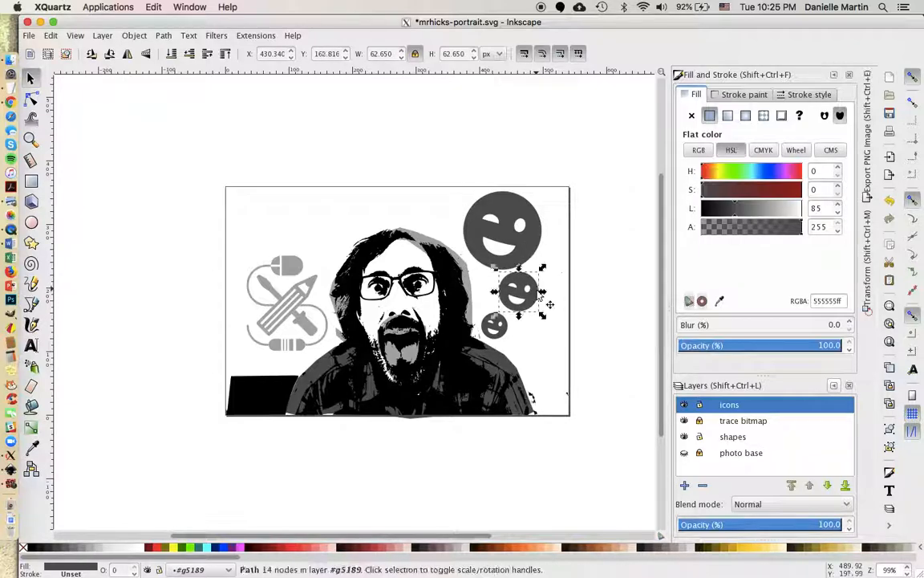
click(551, 372)
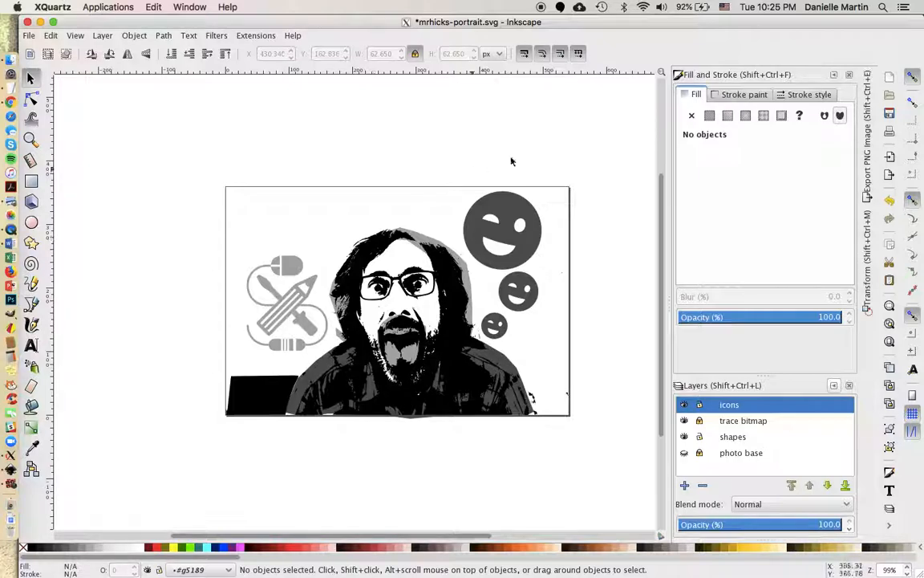
Save mrhicks-portrait.svg, then begin Save As with Portable Document Format (*.pdf) selected.
click(28, 35)
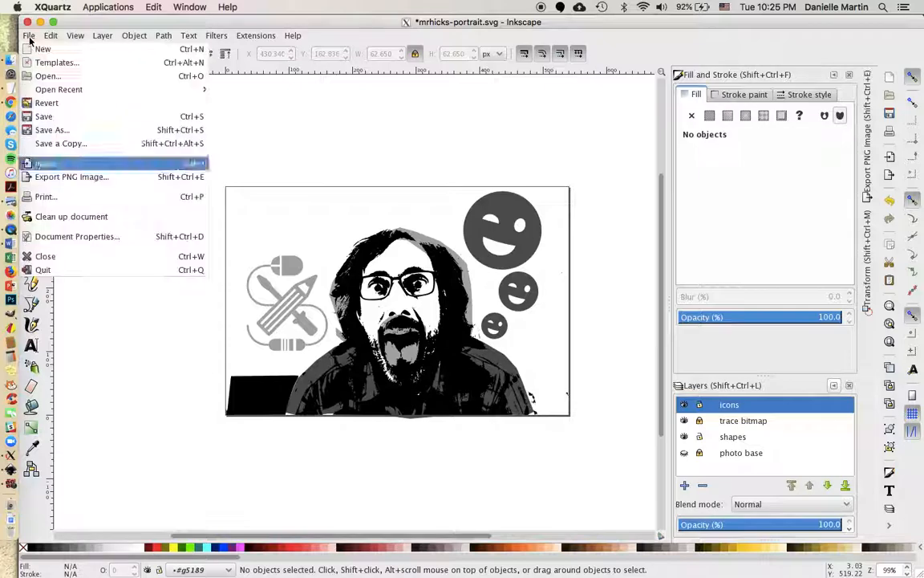
click(40, 118)
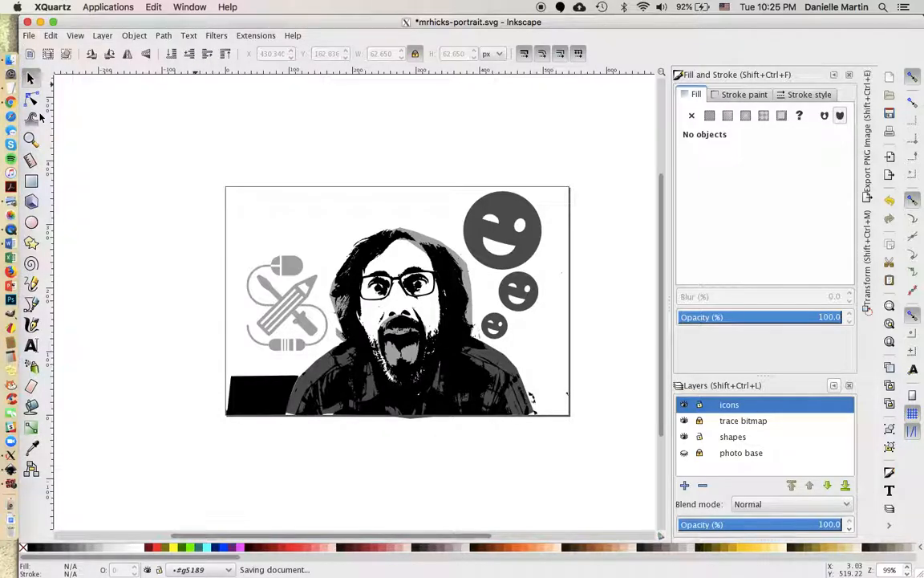
click(29, 36)
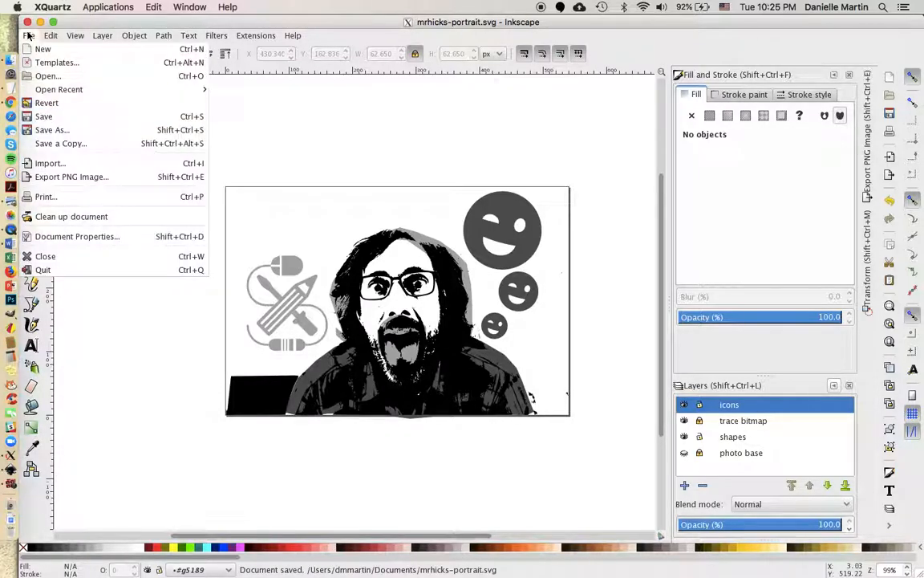
click(51, 129)
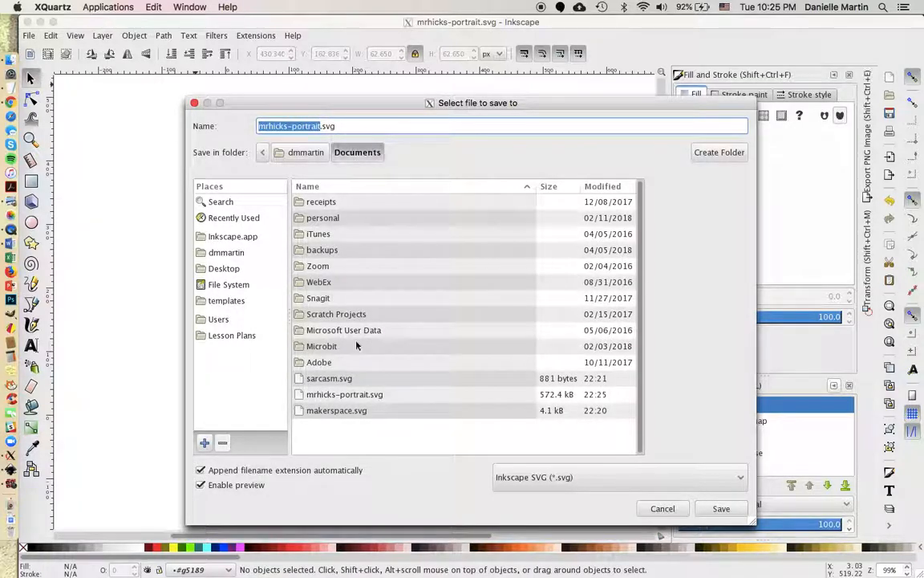
click(638, 478)
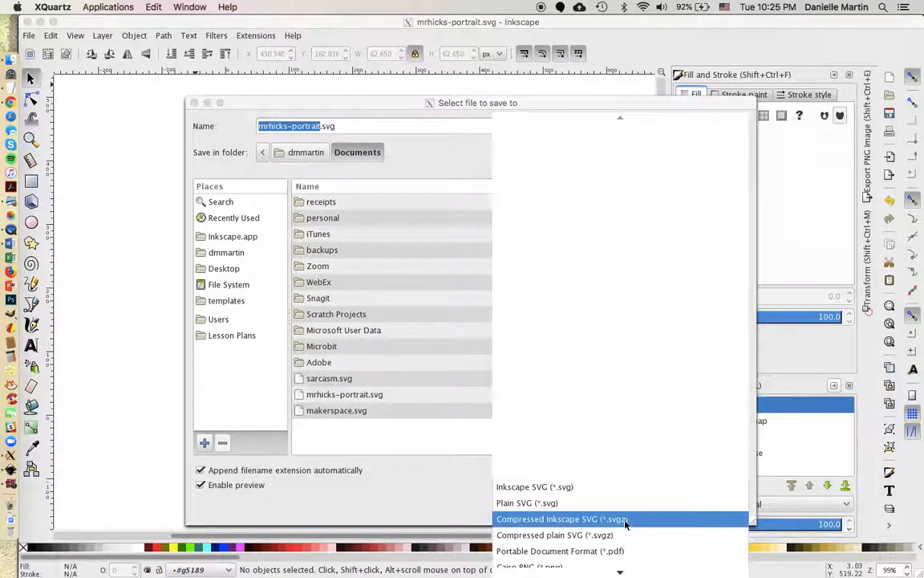
click(622, 512)
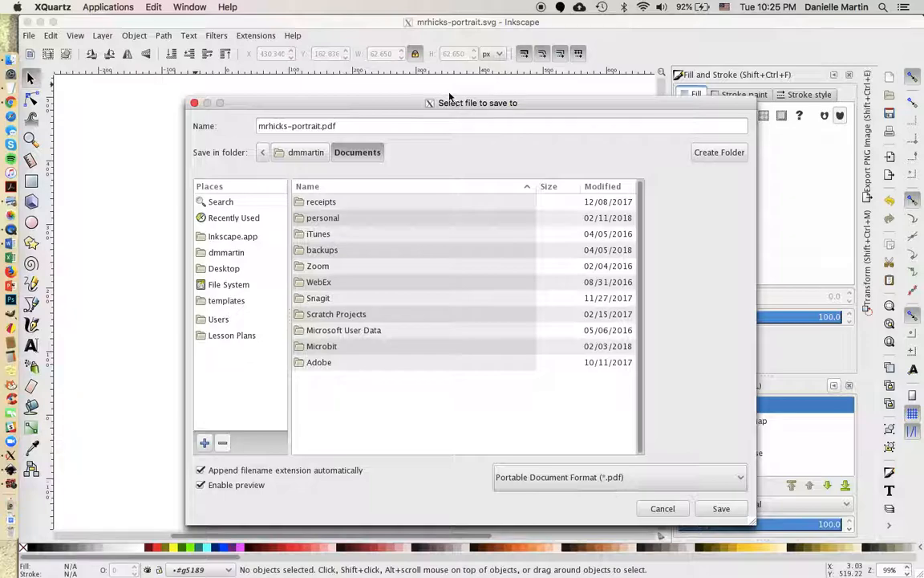